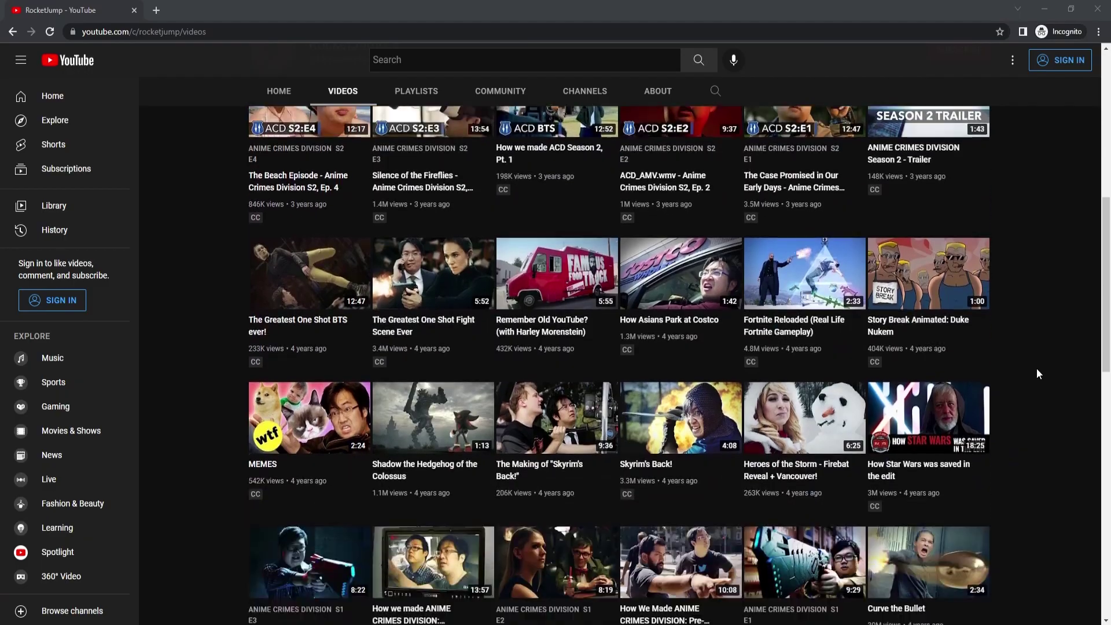
scroll(1037, 368, "down", 14)
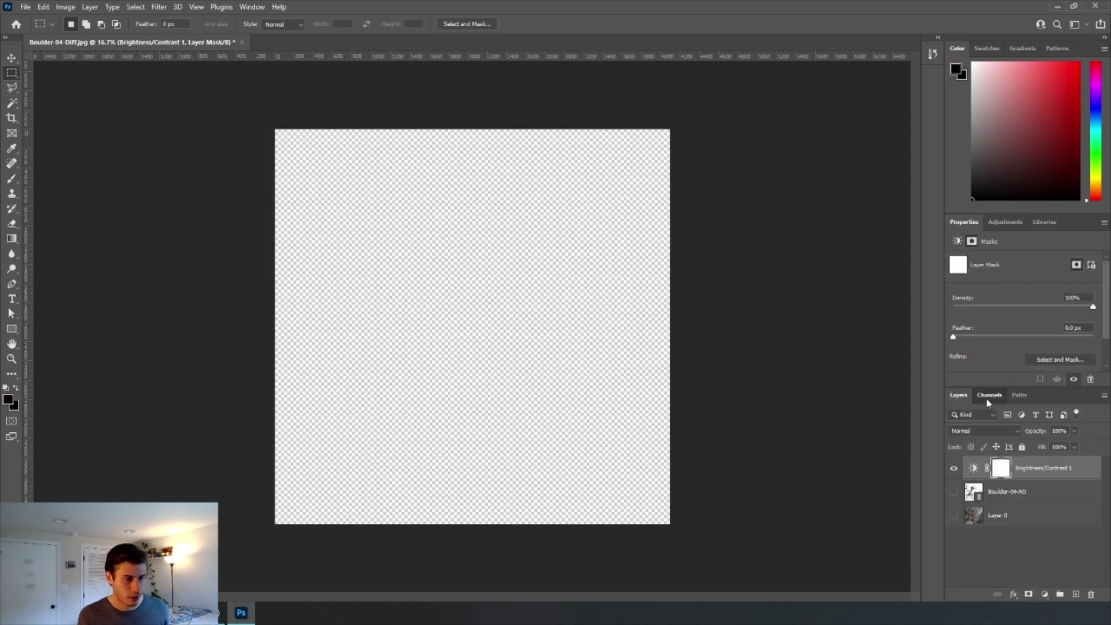
left_click(988, 395)
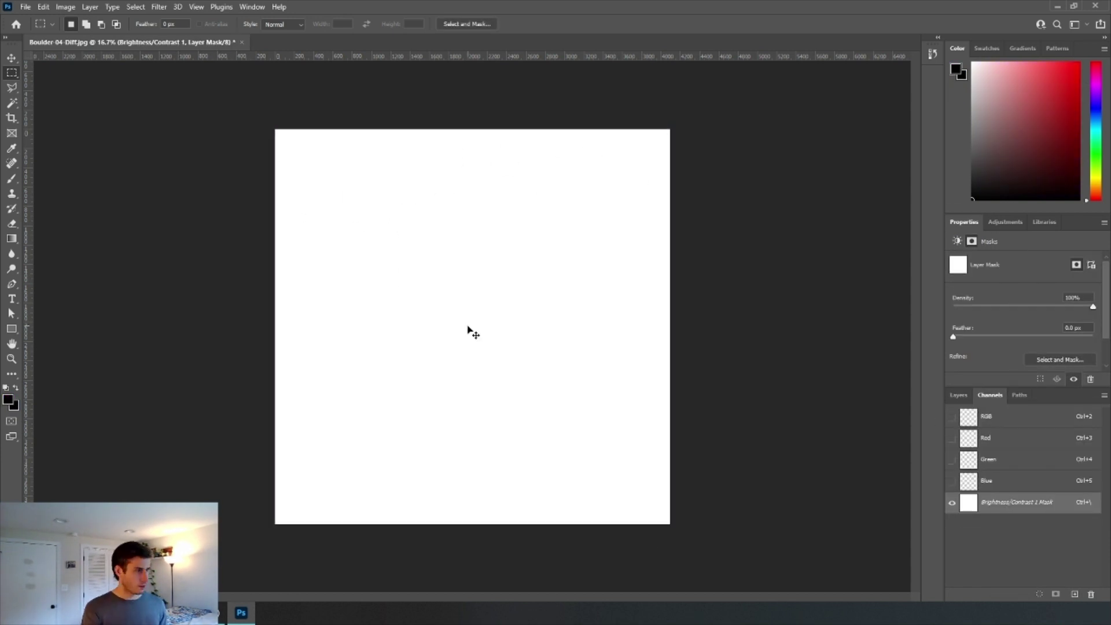
left_click(958, 396)
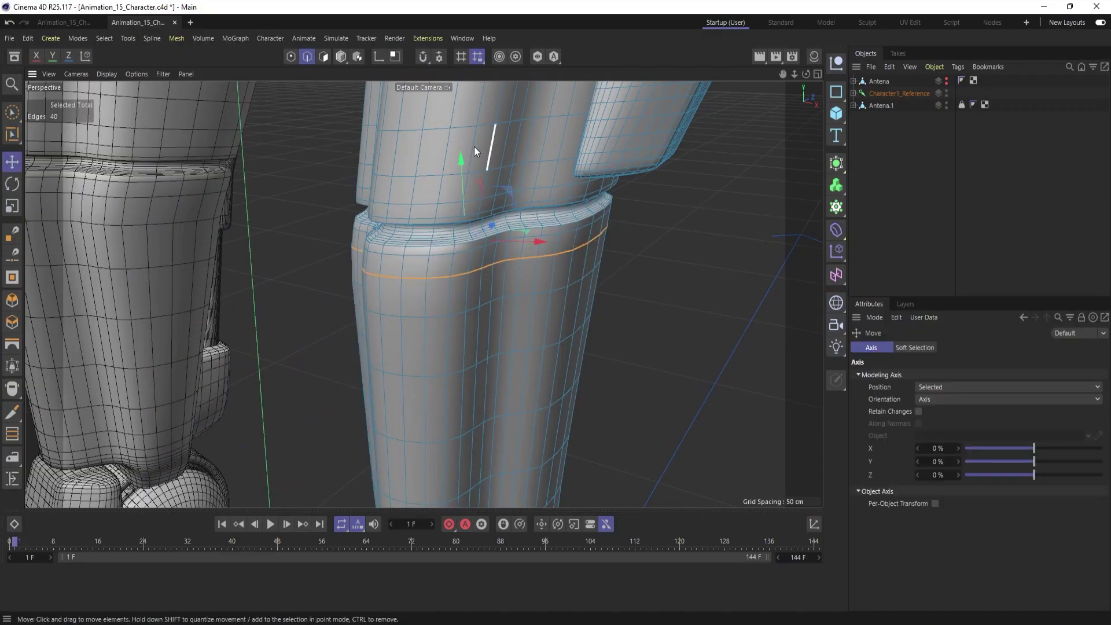
- Lift the robot's lower-leg edge loop about 0.329 cm along Y and orbit to check it
mouse_move(463, 167)
left_mouse_down()
mouse_move(460, 180)
mouse_move(463, 159)
left_mouse_up()
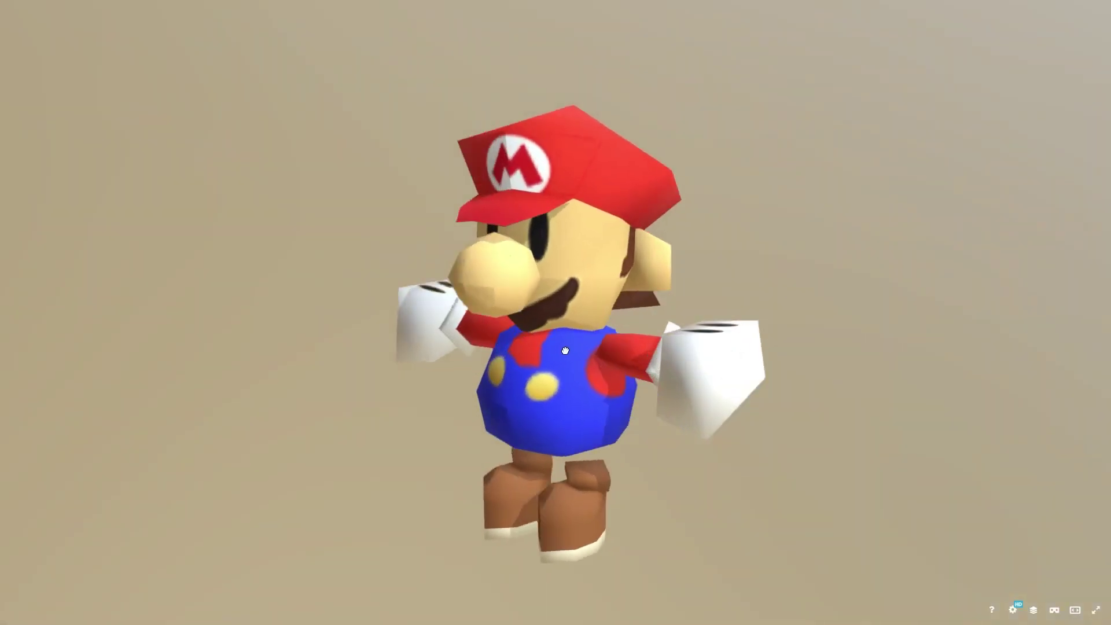
mouse_move(566, 350)
left_mouse_down()
mouse_move(664, 365)
mouse_move(479, 348)
left_mouse_up()
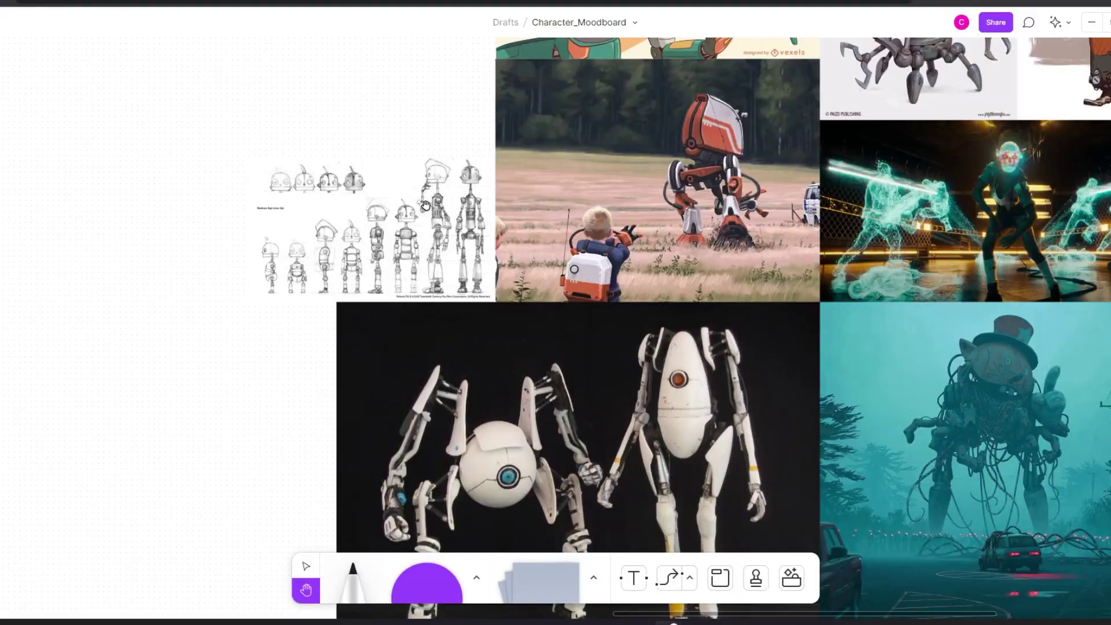
left_click_drag(425, 204, 349, 198)
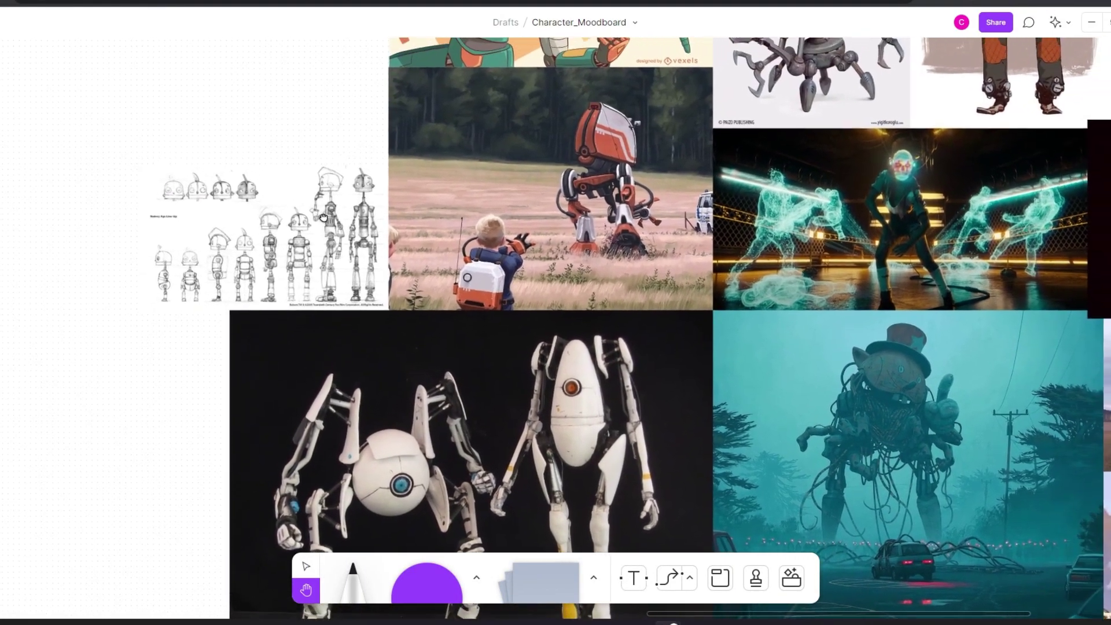
scroll(323, 217, "up", 3)
scroll(323, 217, "right", 4)
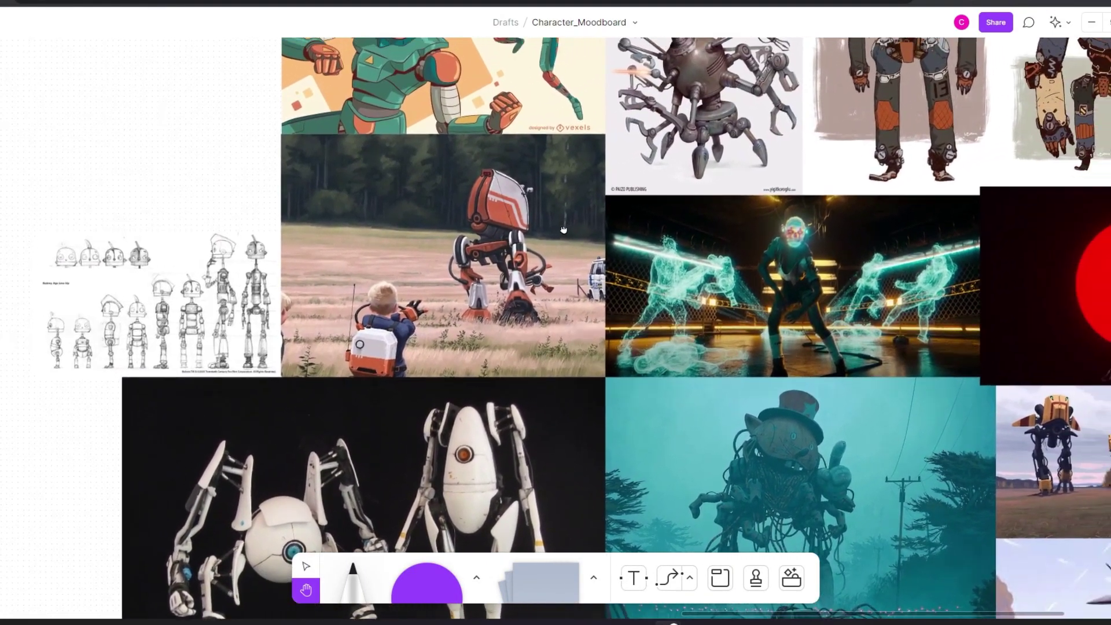
scroll(563, 229, "right", 5)
scroll(563, 230, "up", 2)
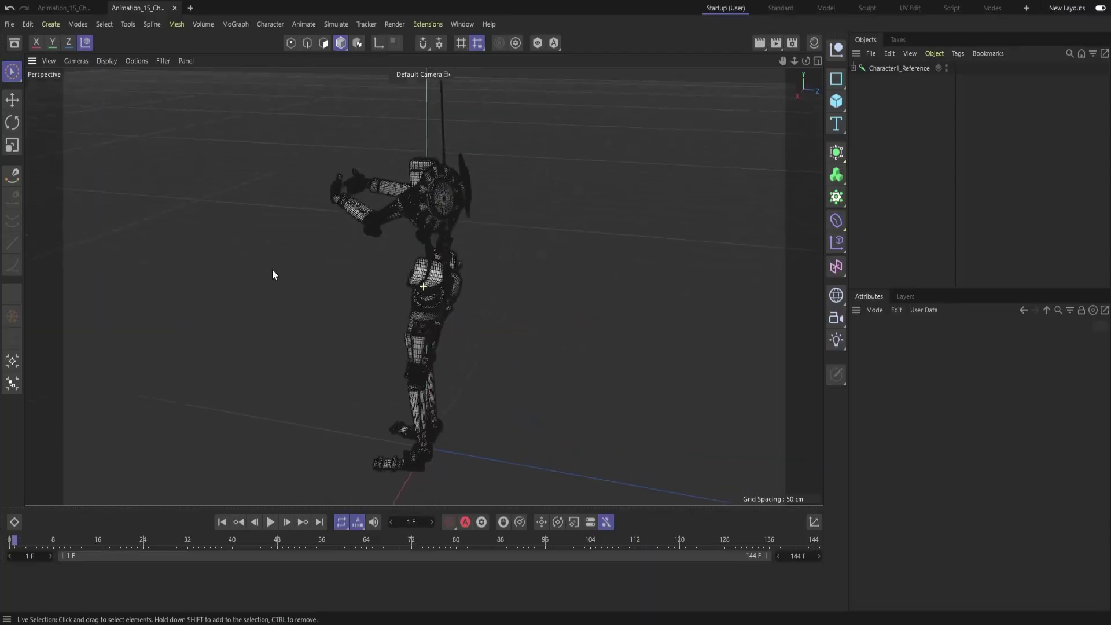
left_click_drag(272, 269, 499, 277, "alt")
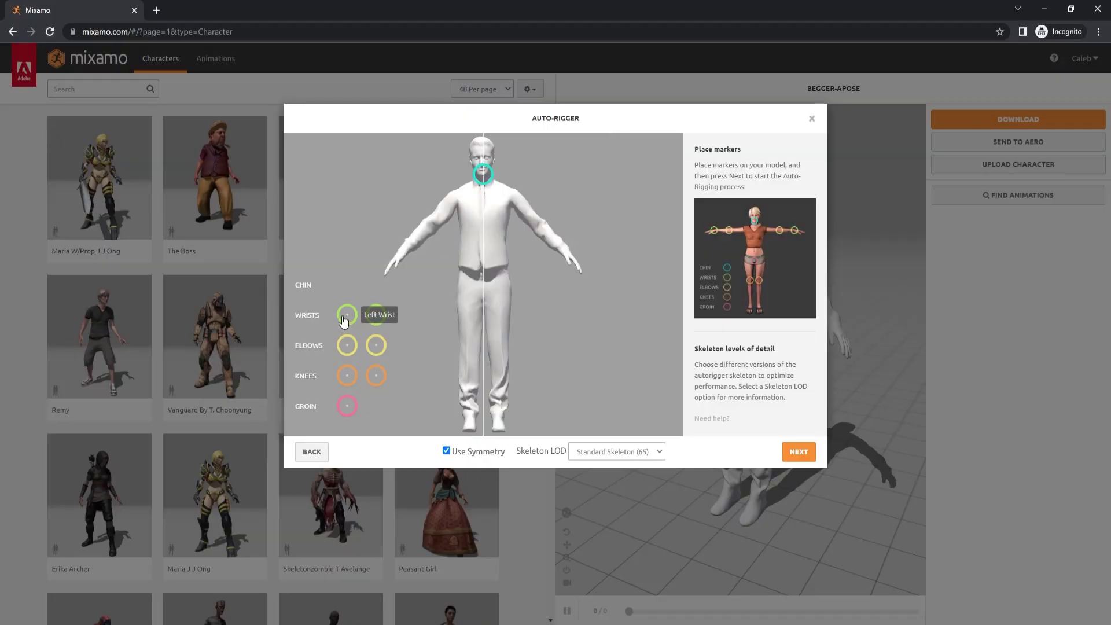
- Place the Wrists and Elbows markers on the model's hands and arms, then start the Knees
left_click_drag(345, 320, 387, 265)
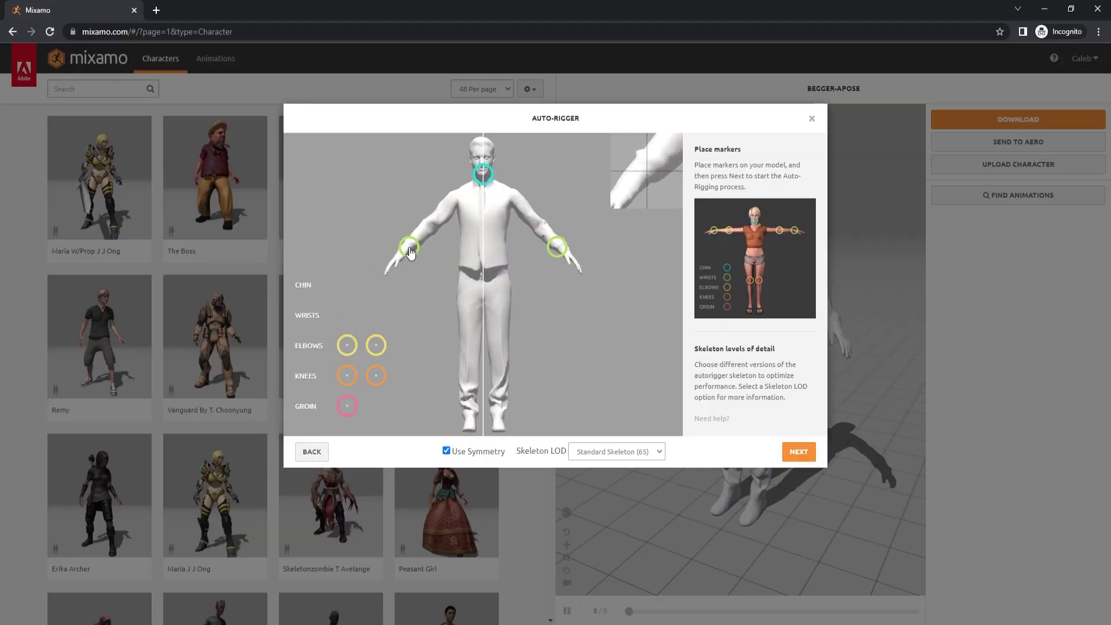
left_click_drag(345, 349, 428, 238)
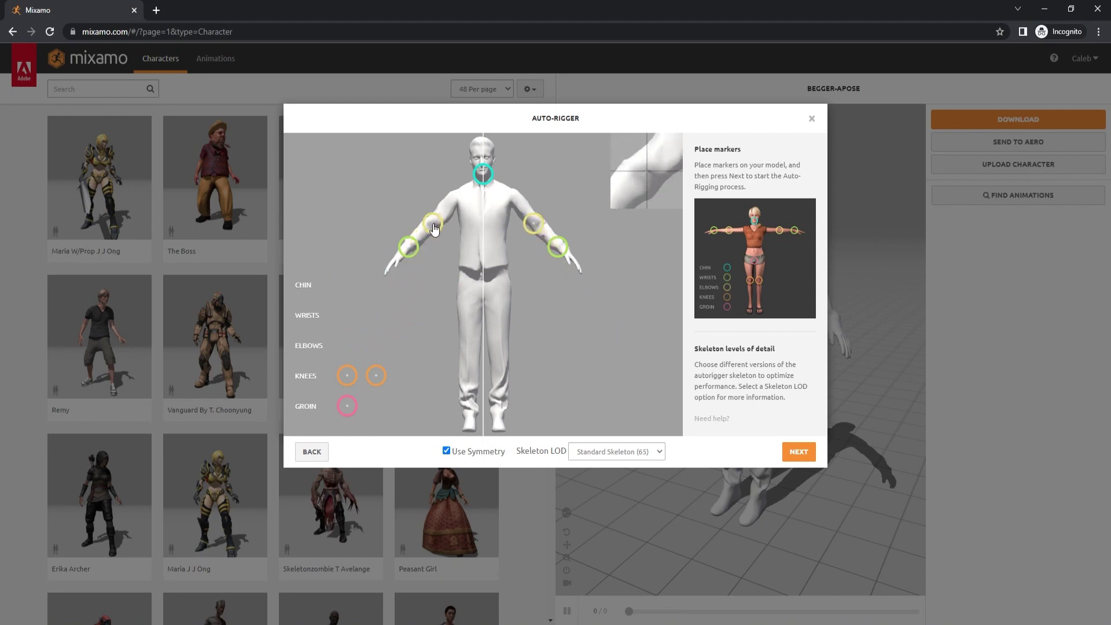
left_click_drag(357, 380, 369, 376)
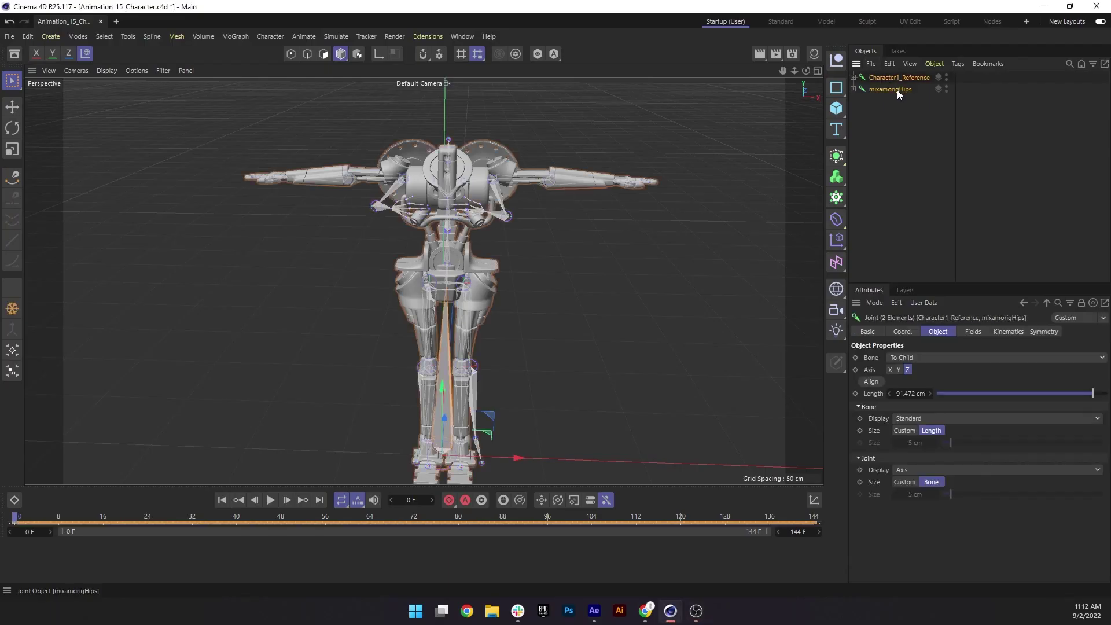
- Give mixamorigHips a Character Definition rigging tag, then deselect it
right_click(893, 88)
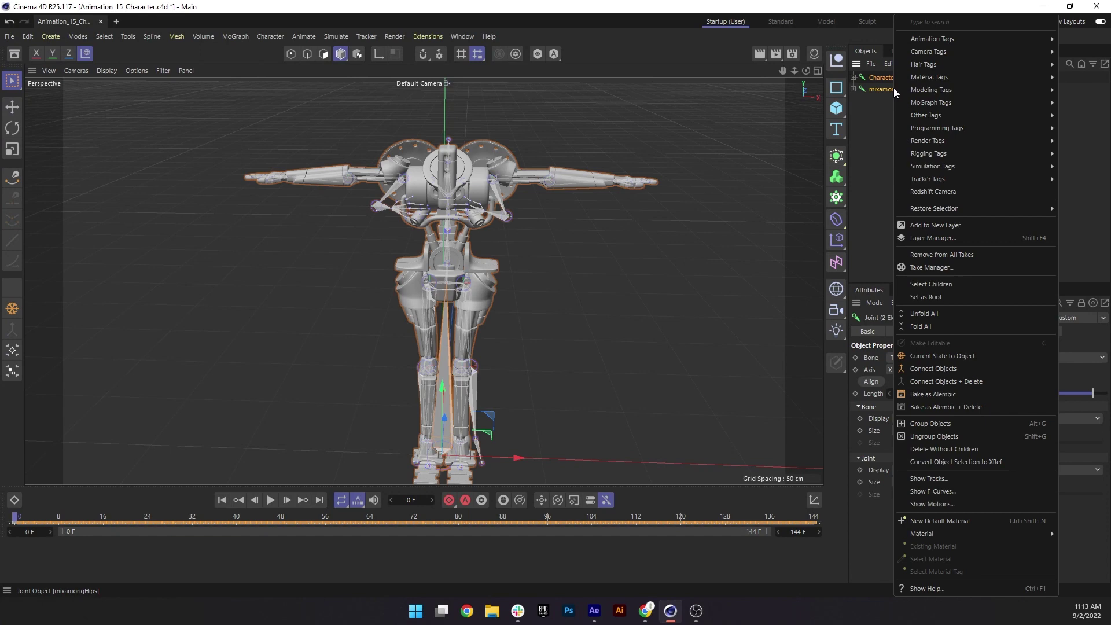
mouse_move(939, 158)
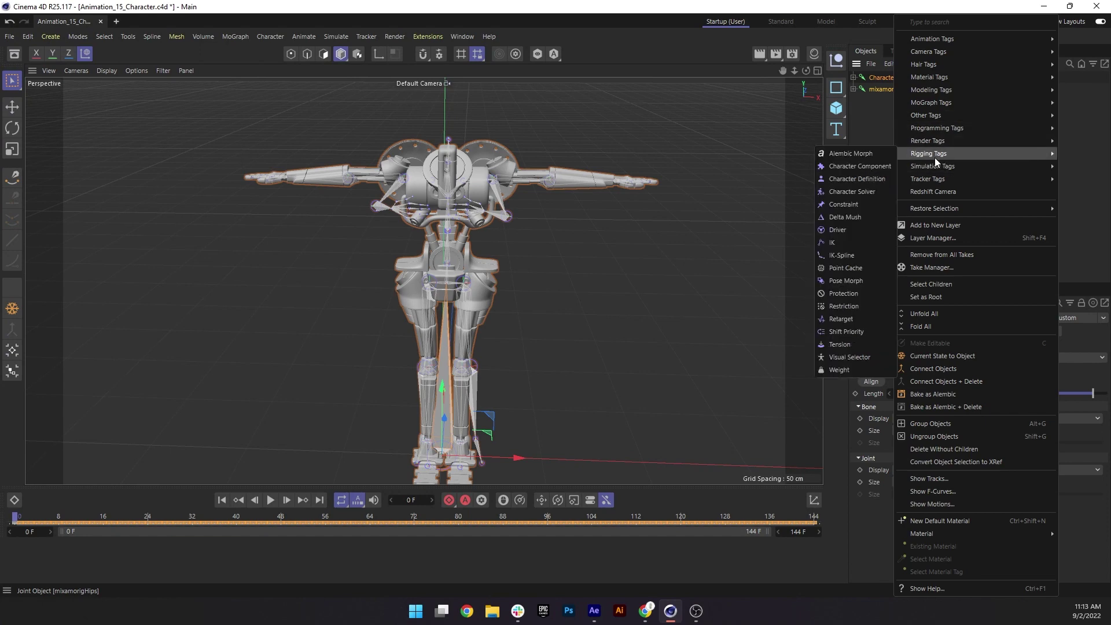
left_click(860, 179)
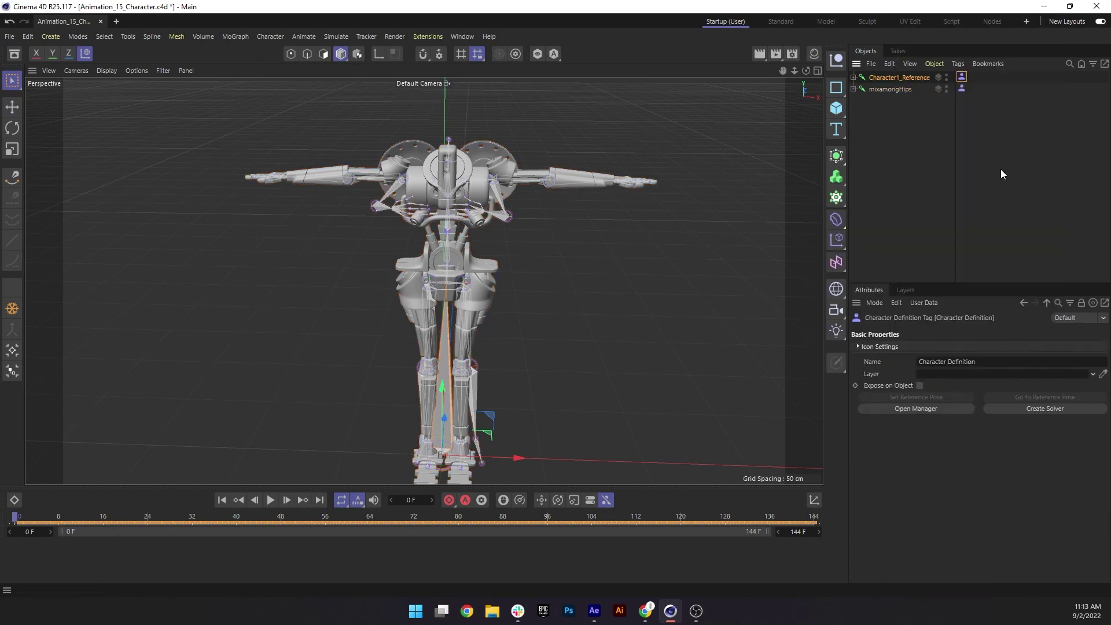
left_click(978, 103)
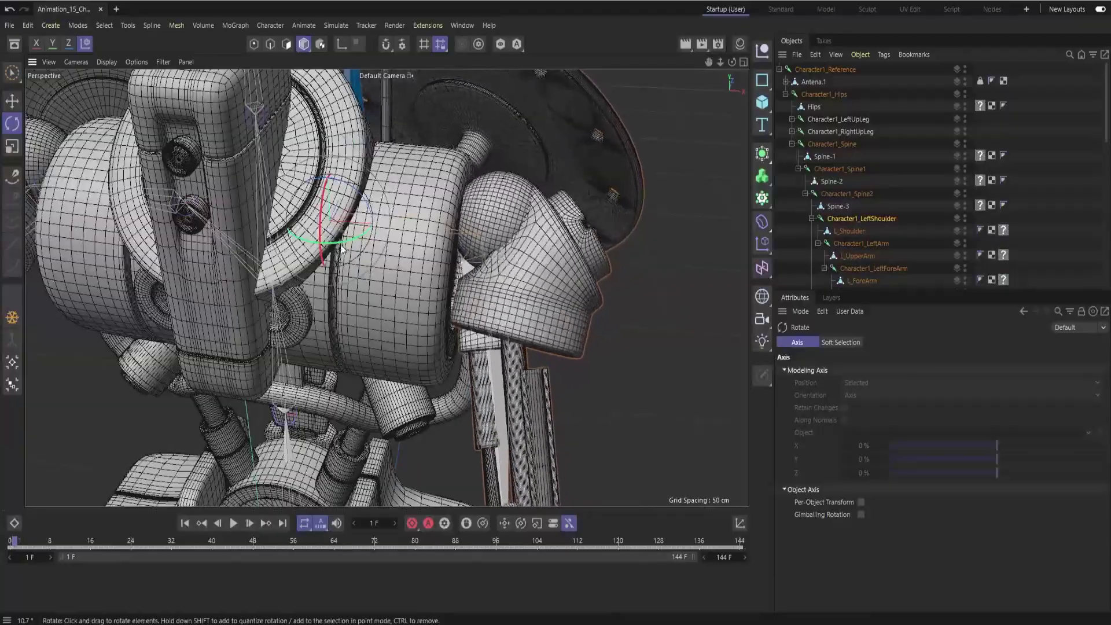
- Rotate the left shoulder further and swing the Character1_LeftArm joint to a new angle
left_click_drag(341, 249, 627, 282)
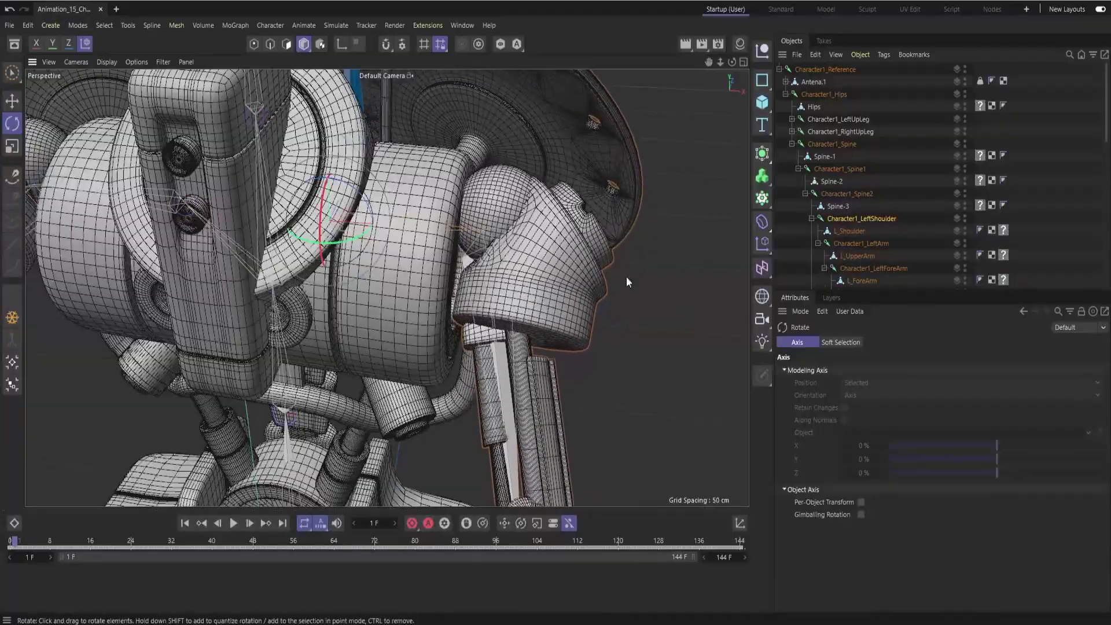
left_click(853, 231)
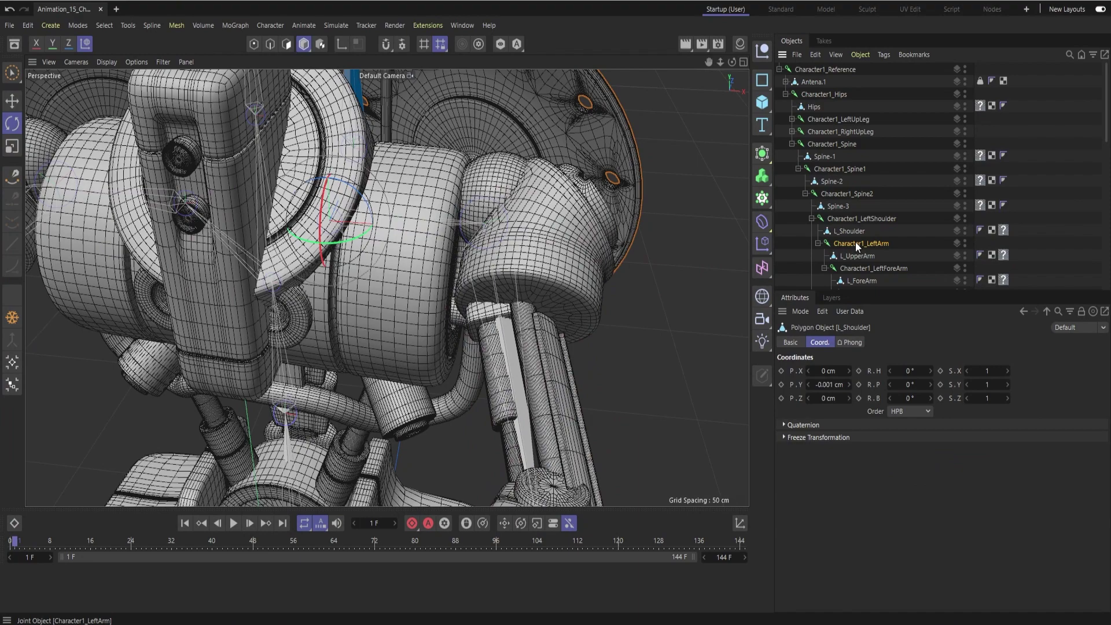
left_click(862, 256)
left_click(862, 243)
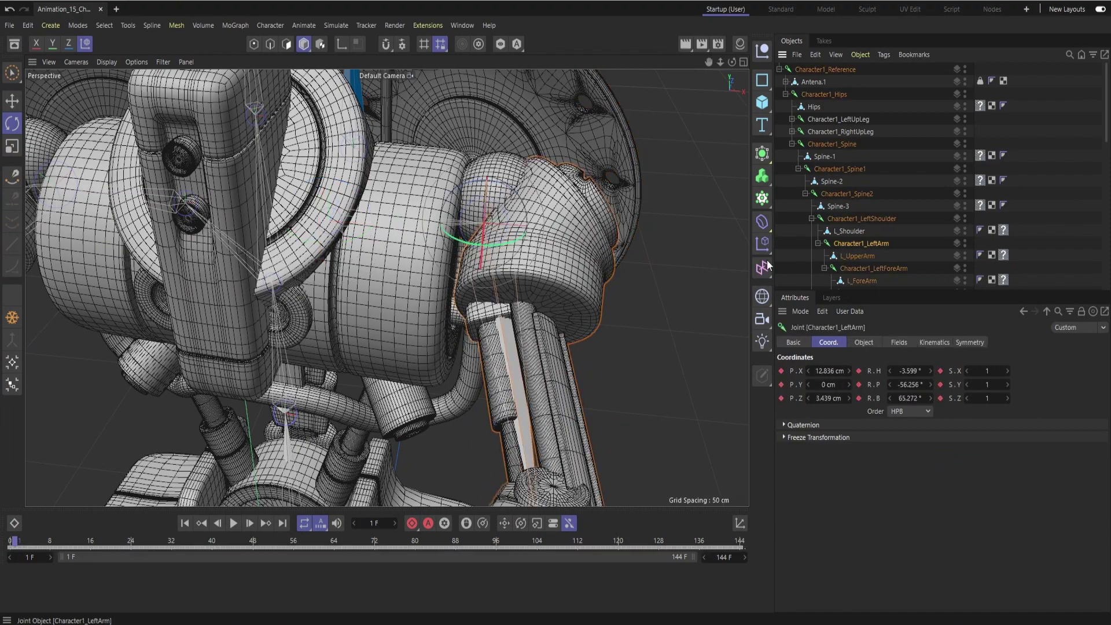
left_click_drag(502, 218, 486, 311)
- Twist L_UpperArm slightly and swing Character1_LeftForeArm so the hand lifts away
left_click(855, 257)
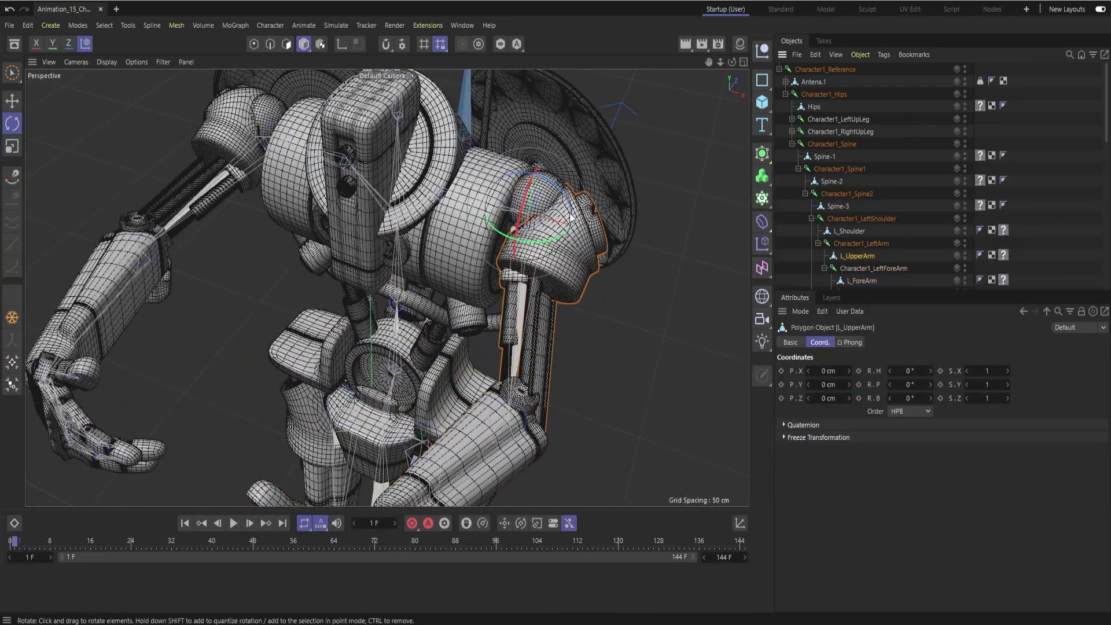
left_click_drag(531, 193, 530, 186)
left_click(903, 269)
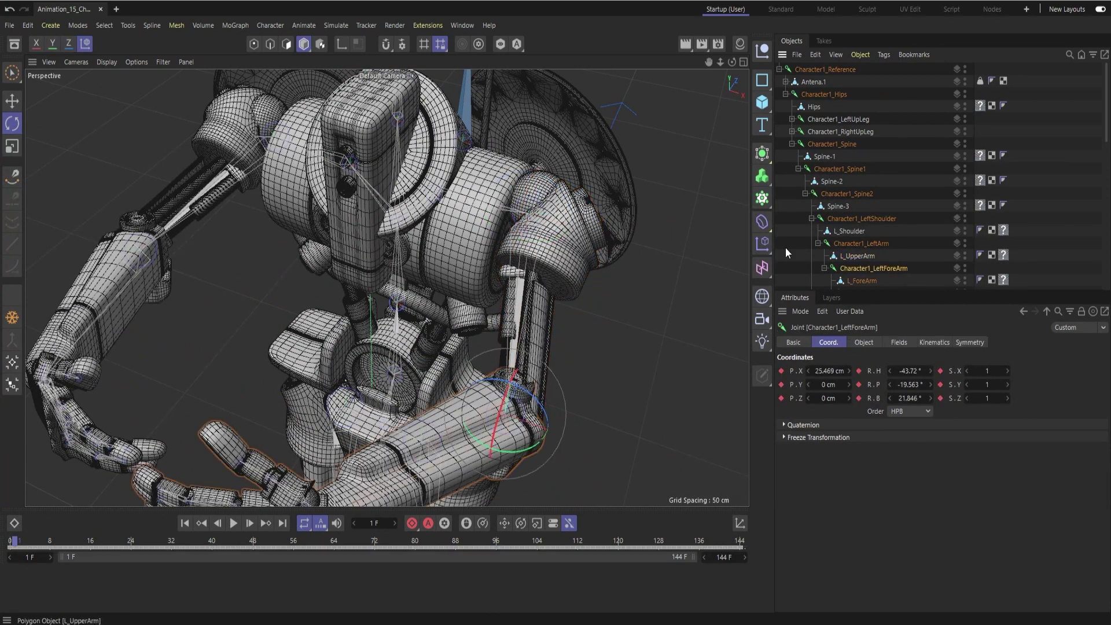
left_click_drag(513, 416, 414, 406)
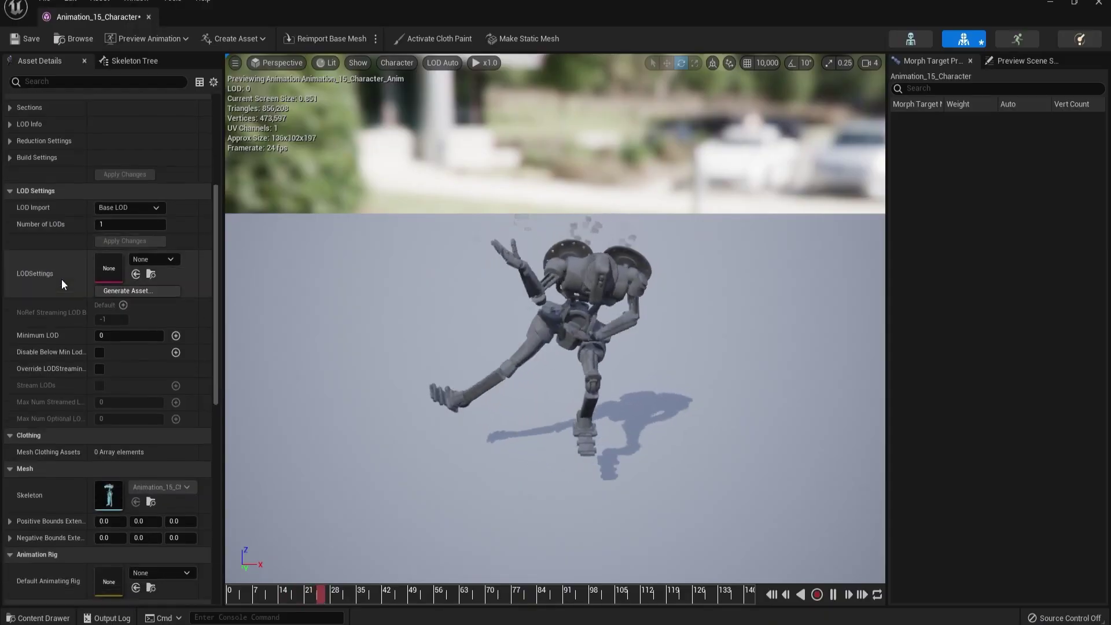
- Show the Skeleton Tree and inspect the toe, leg, upper leg, hips and root reference bones
scroll(62, 280, "down", 5)
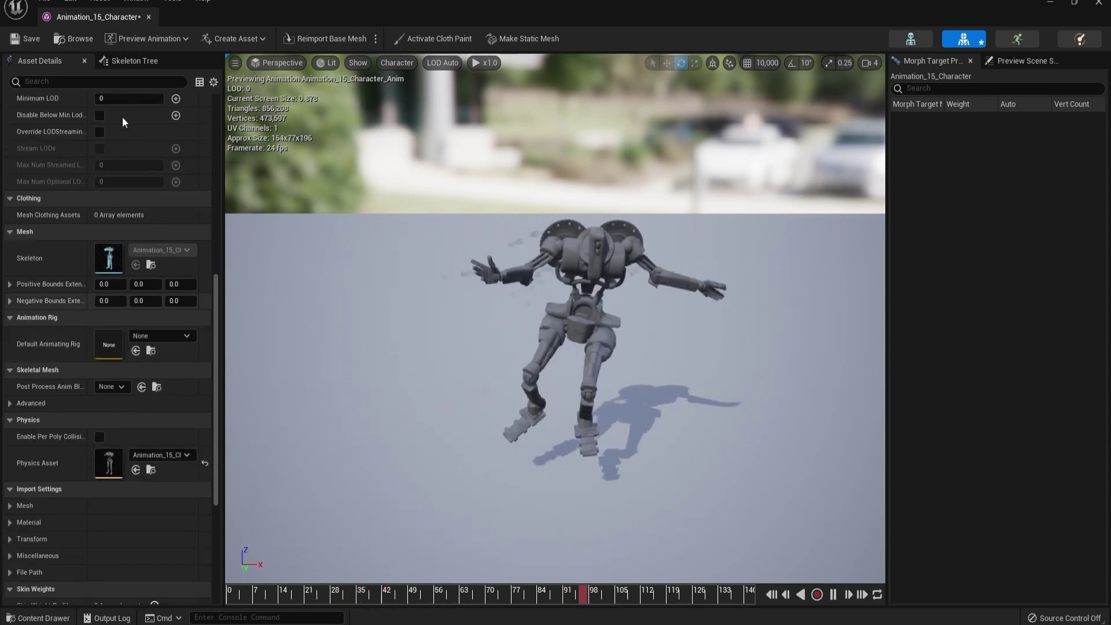
left_click(138, 63)
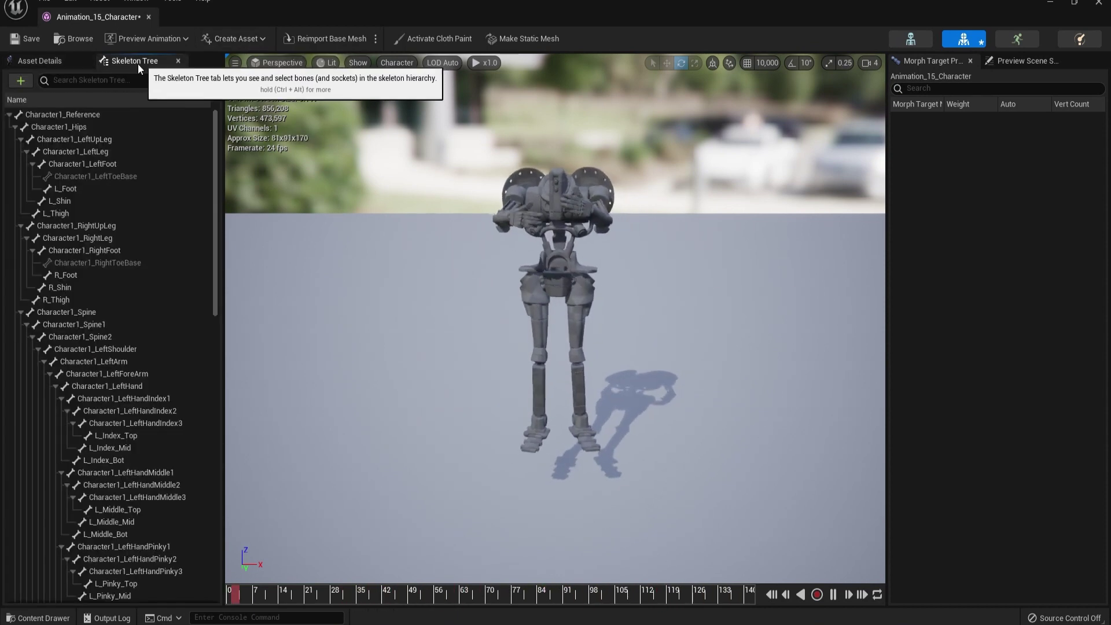
left_click(109, 263)
left_click(99, 174)
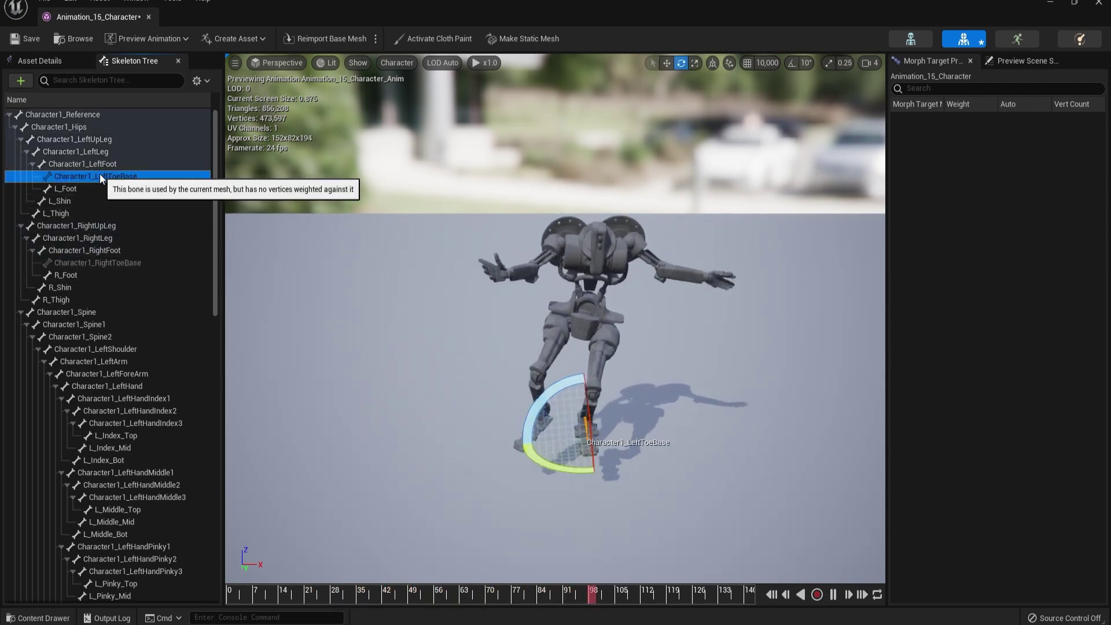
left_click(82, 153)
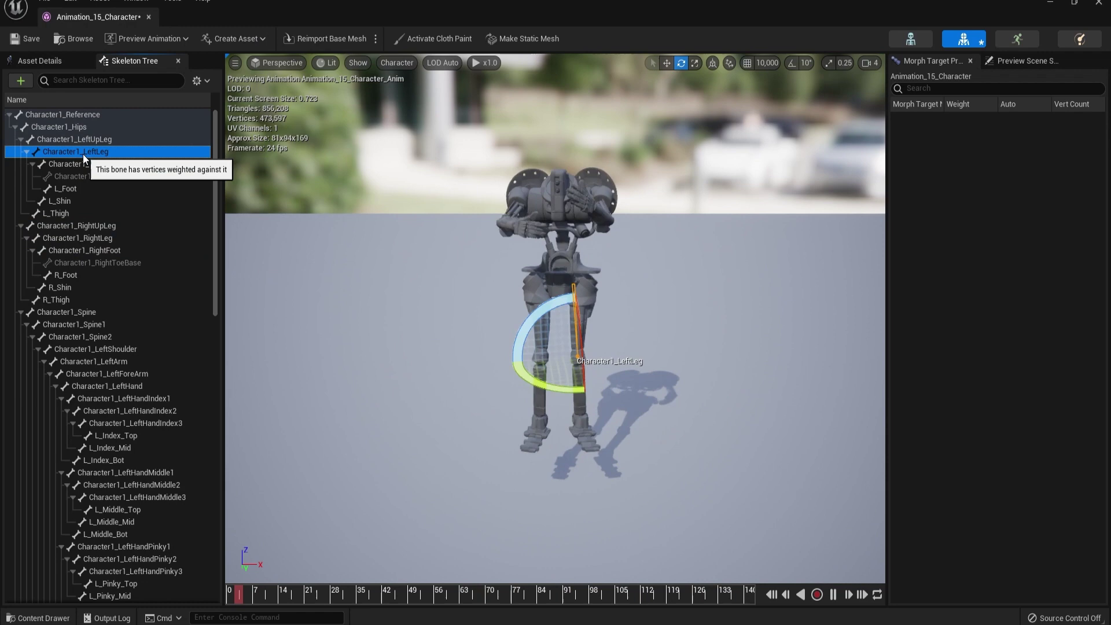
left_click(78, 141)
left_click(76, 128)
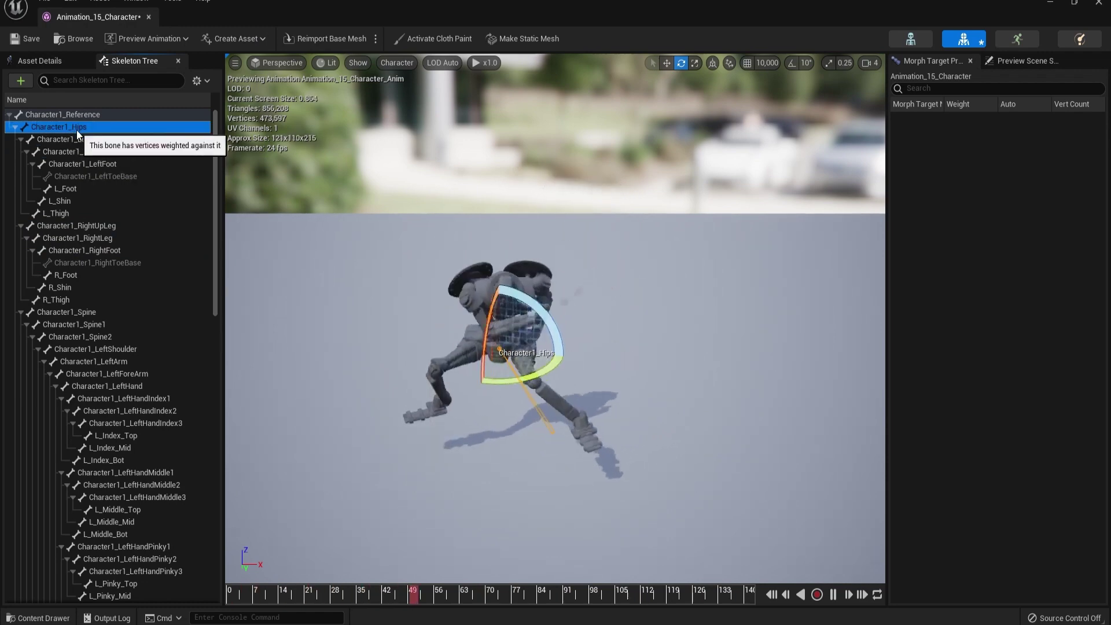
left_click(76, 116)
- Inspect the left-hand pinky, ring, thumb and index finger bones, then clear the selection
scroll(110, 405, "down", 5)
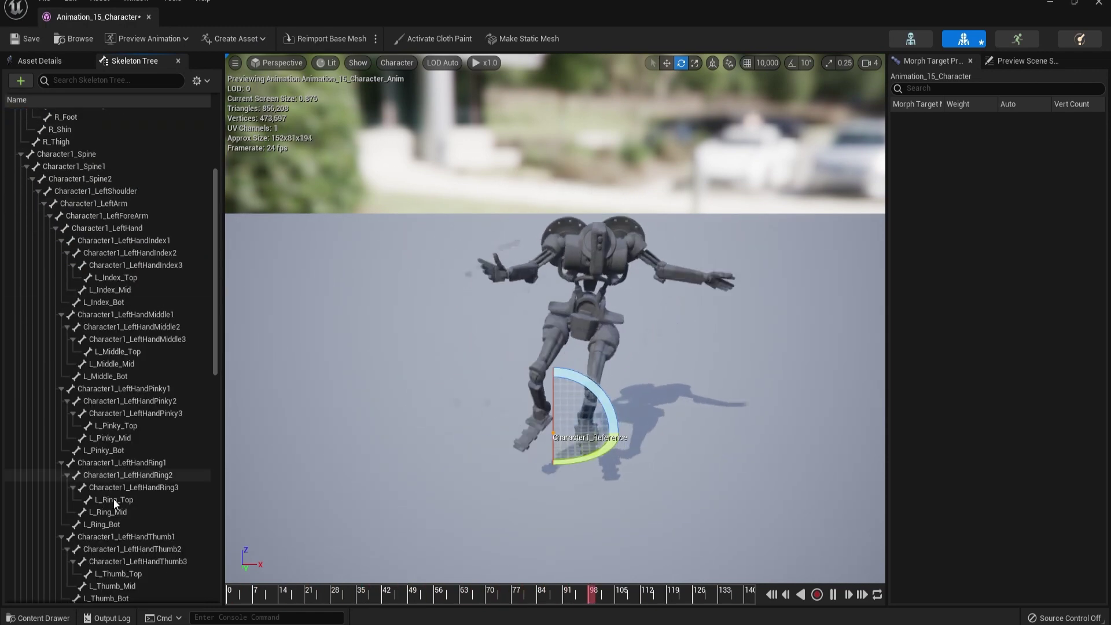
left_click(117, 512, "shift")
left_click(107, 404)
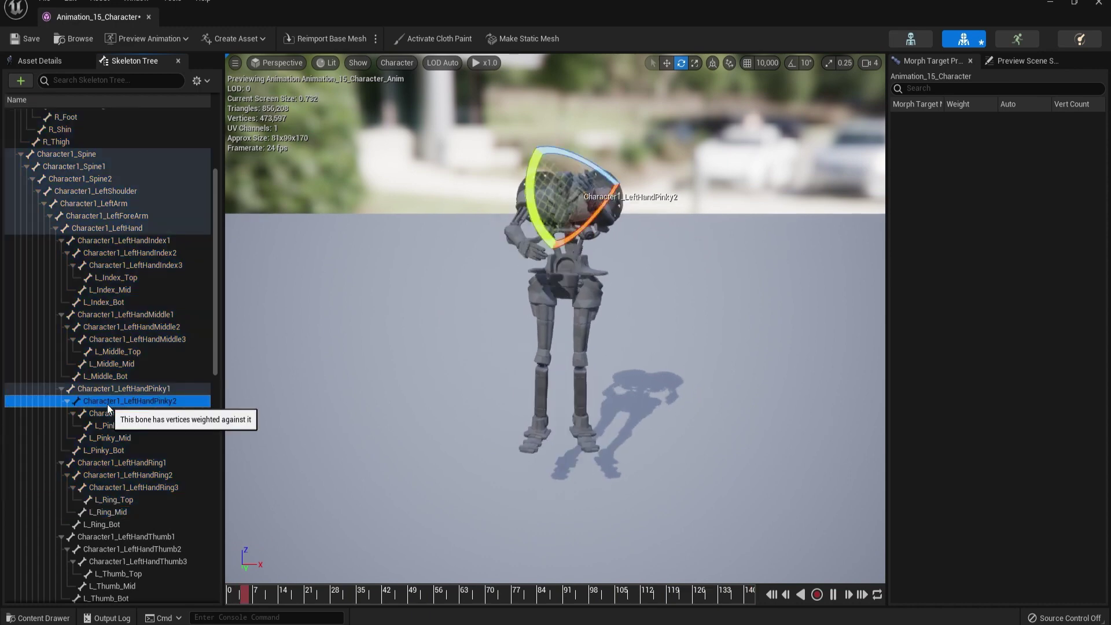
left_click(106, 463, "shift")
left_click(111, 546)
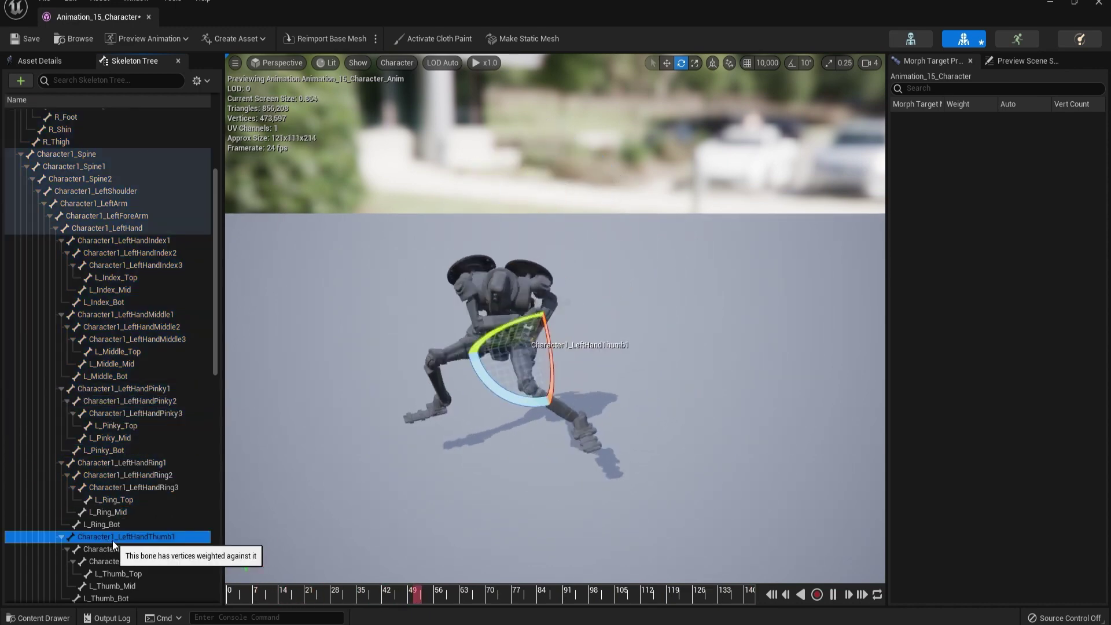
scroll(113, 544, "down", 1)
key("Down")
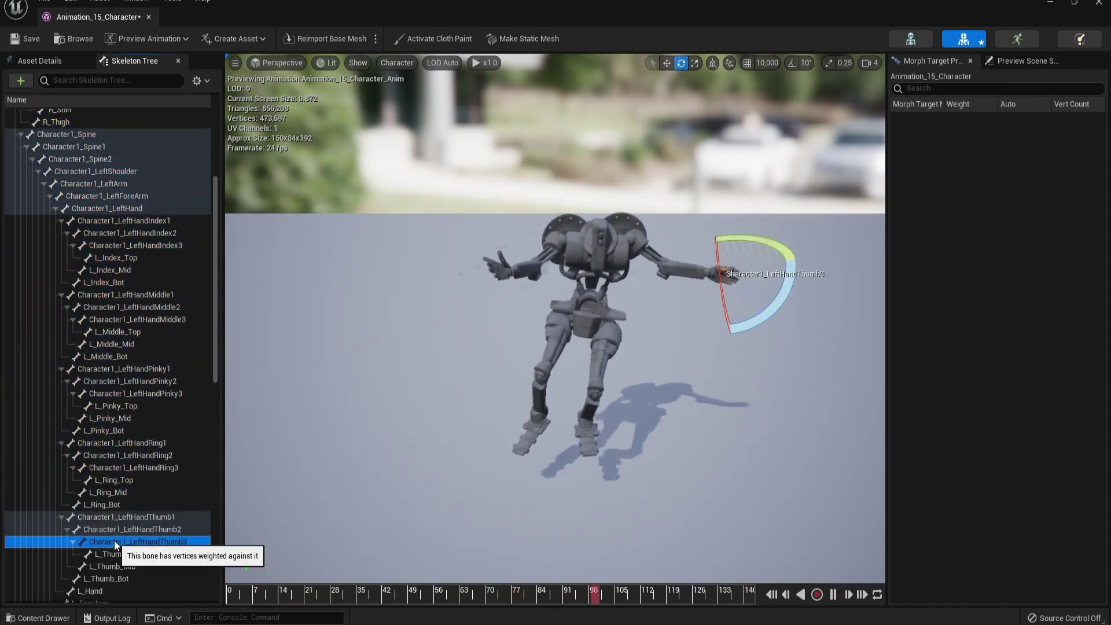
key("Down")
key("Up")
key("Up")
key("Up")
key("Up")
key("Up")
key("Up")
key("Up")
key("Up")
key("Up")
key("Up")
key("Up")
key("Up")
key("Up")
key("Up")
key("Up")
key("Up")
key("Up")
key("Up")
key("Up")
key("Up")
key("Up")
key("Up")
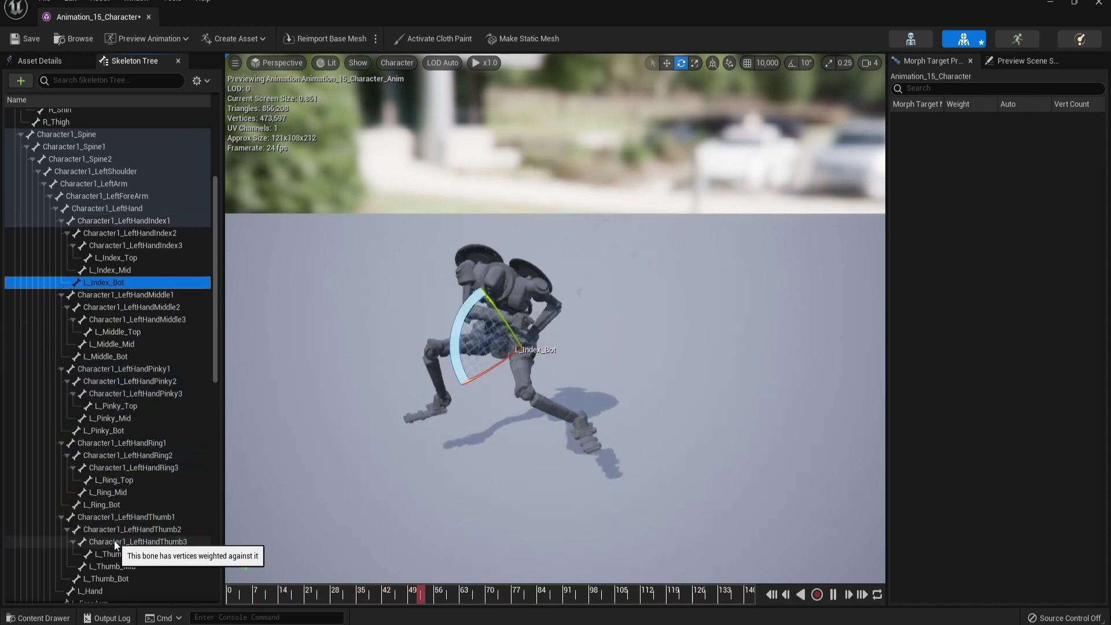
key("Up")
key("Up")
key("Up")
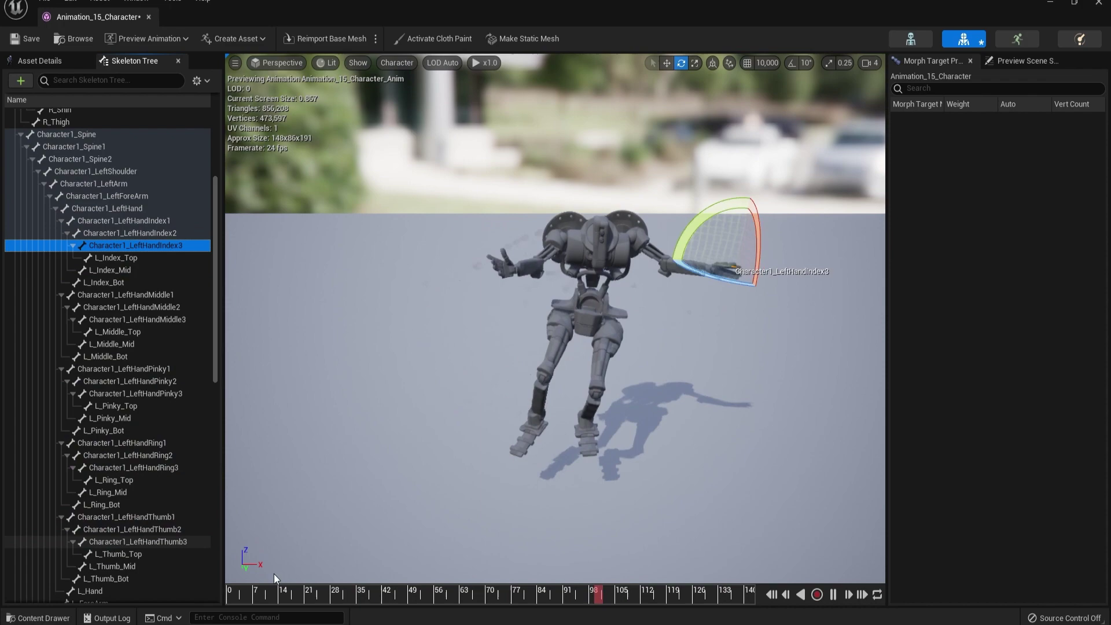
left_click(262, 320)
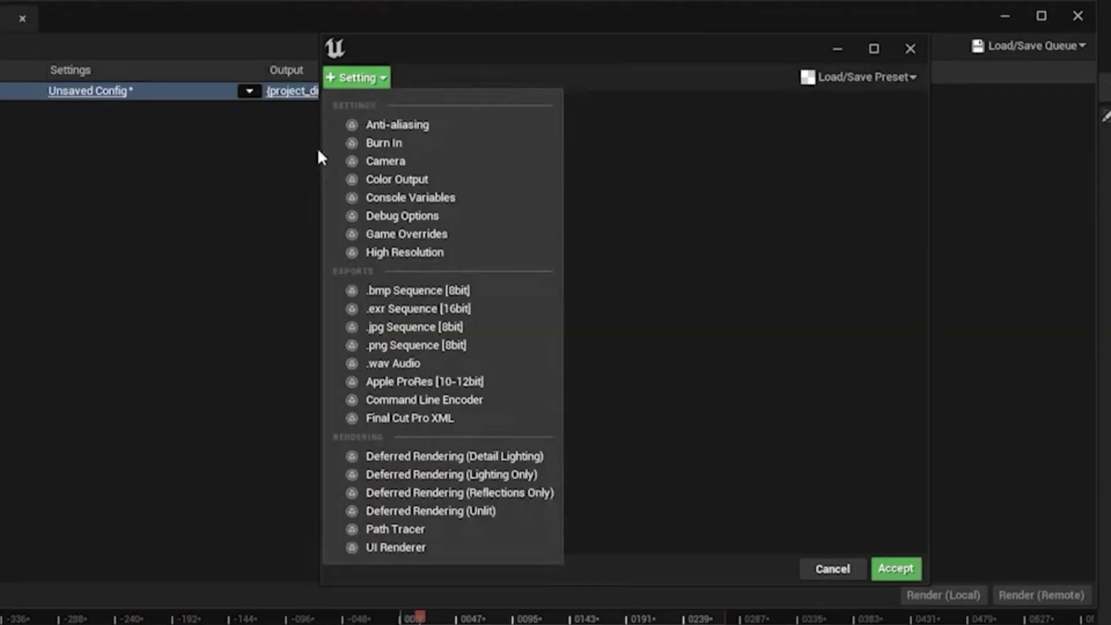
- Add .exr Sequence [16bit] from the Exports settings to the render config
left_click(396, 313)
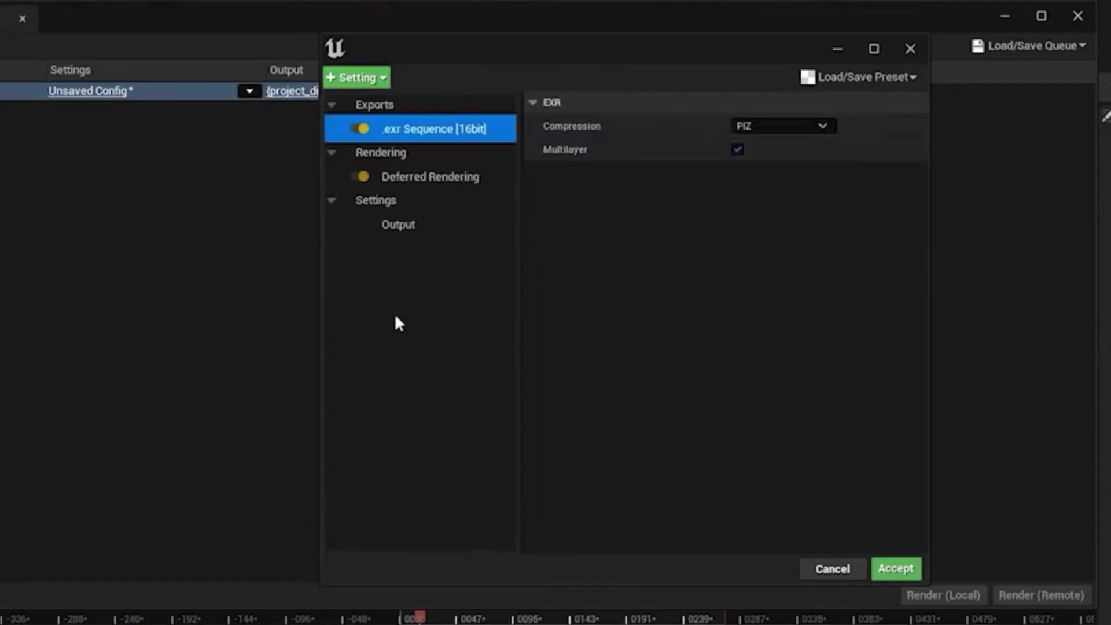
- Scroll down through the textures in the Content Browser
scroll(1095, 184, "down", 3)
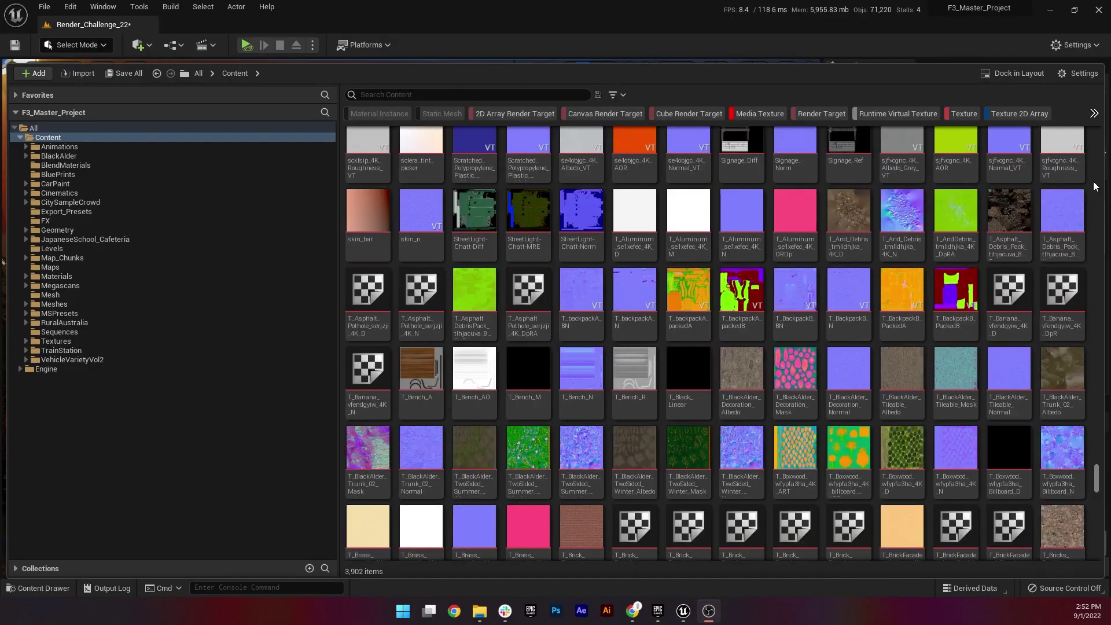
scroll(1096, 185, "down", 4)
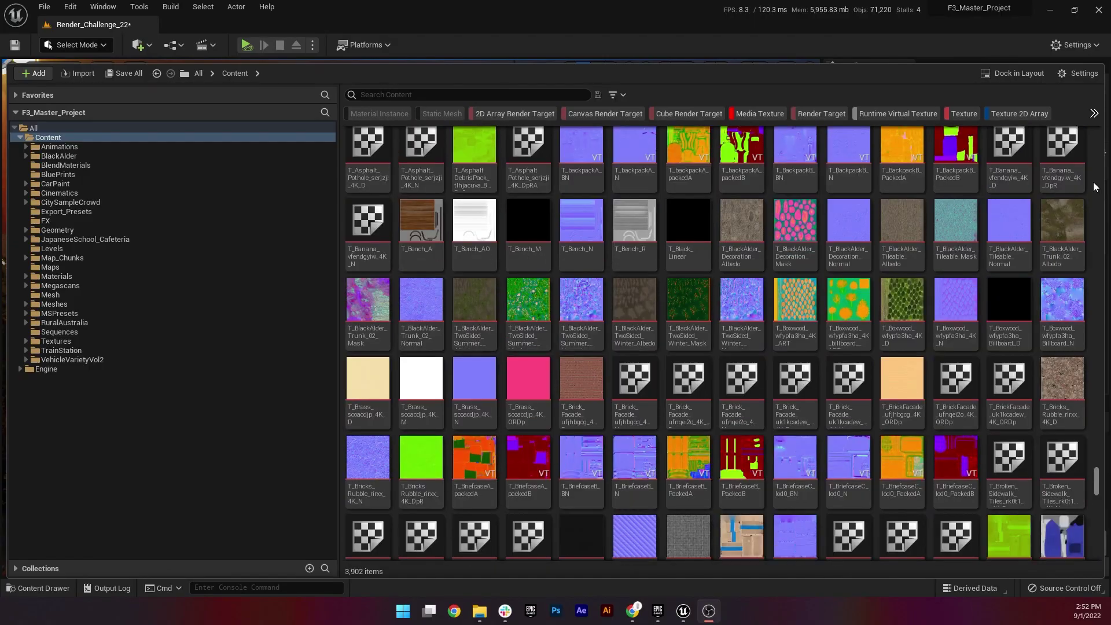
scroll(1095, 187, "down", 4)
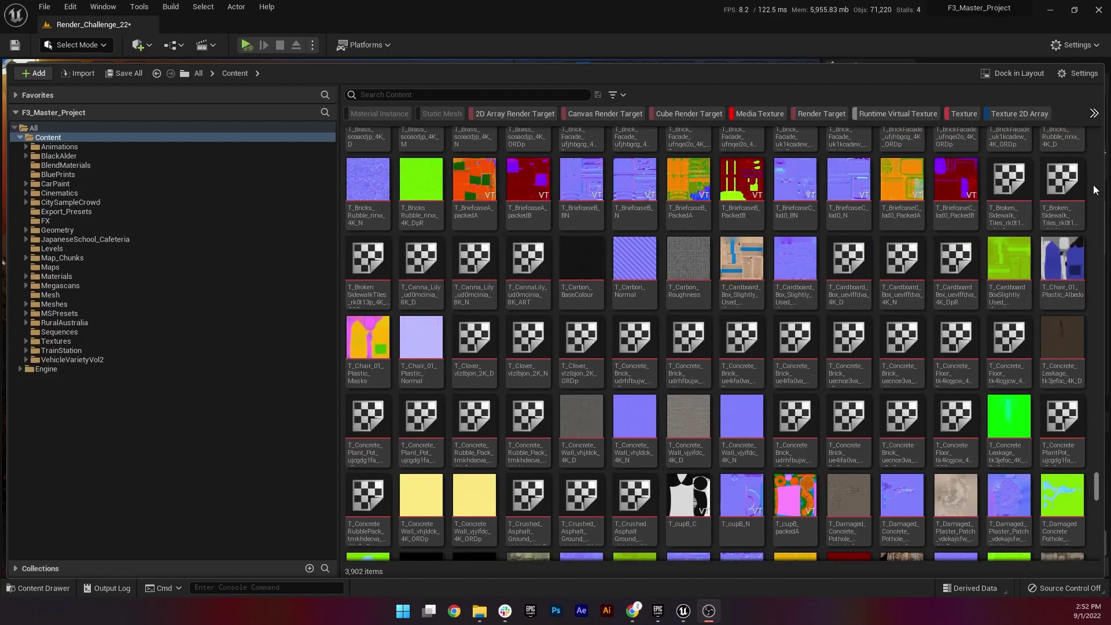
scroll(1095, 191, "down", 4)
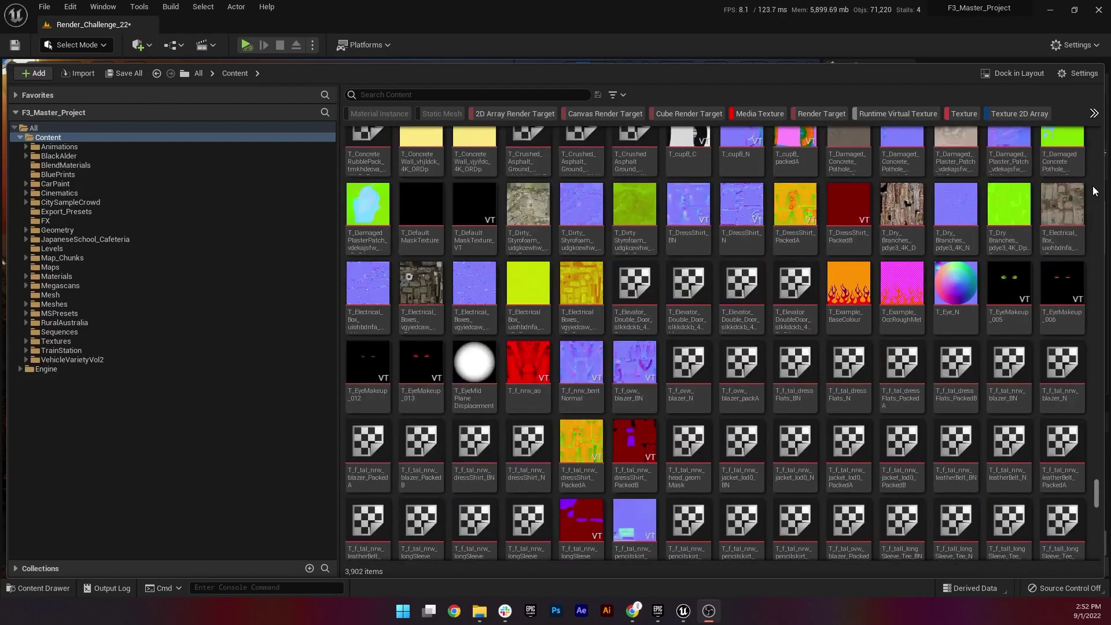
scroll(1095, 191, "down", 4)
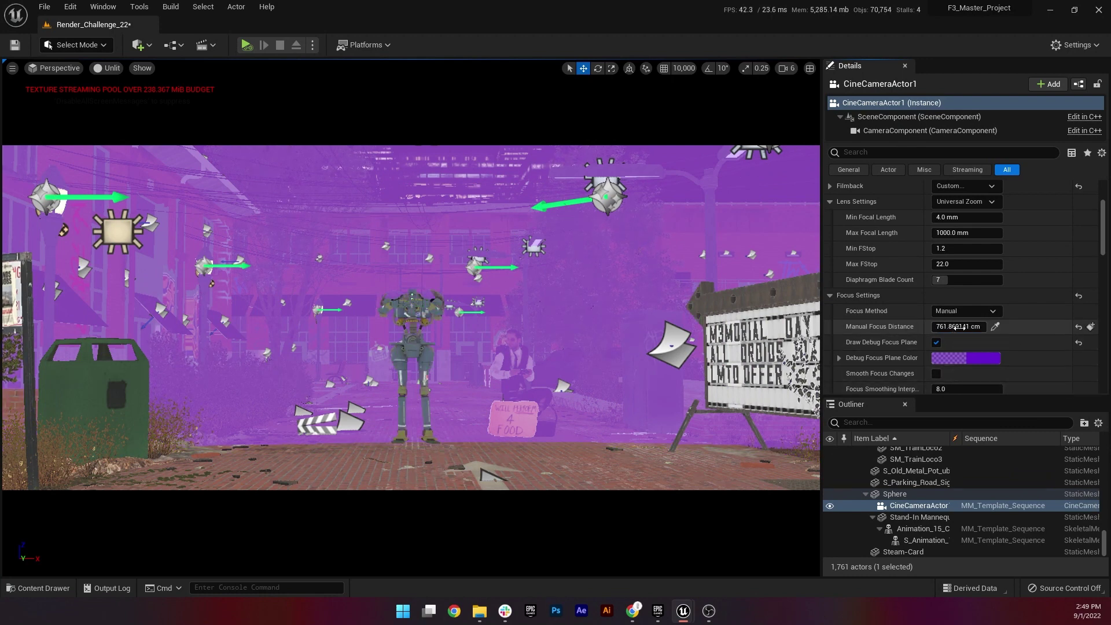
- Raise Manual Focus Distance to about 3700 cm and switch the viewport from Unlit to Lit
left_click_drag(957, 327, 1016, 327)
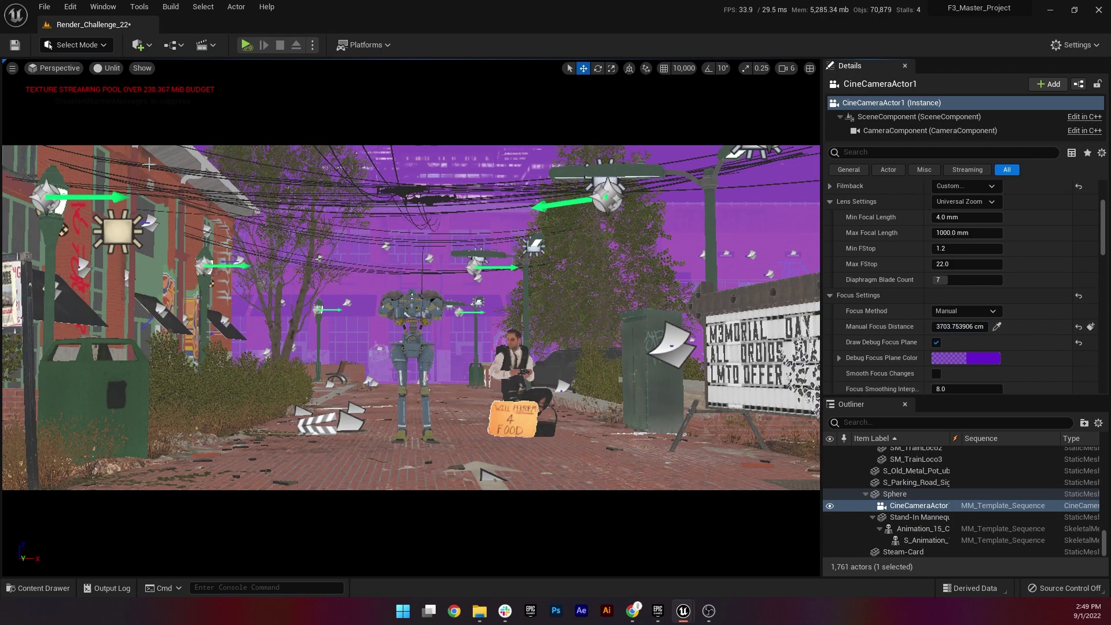
left_click(108, 67)
left_click(119, 94)
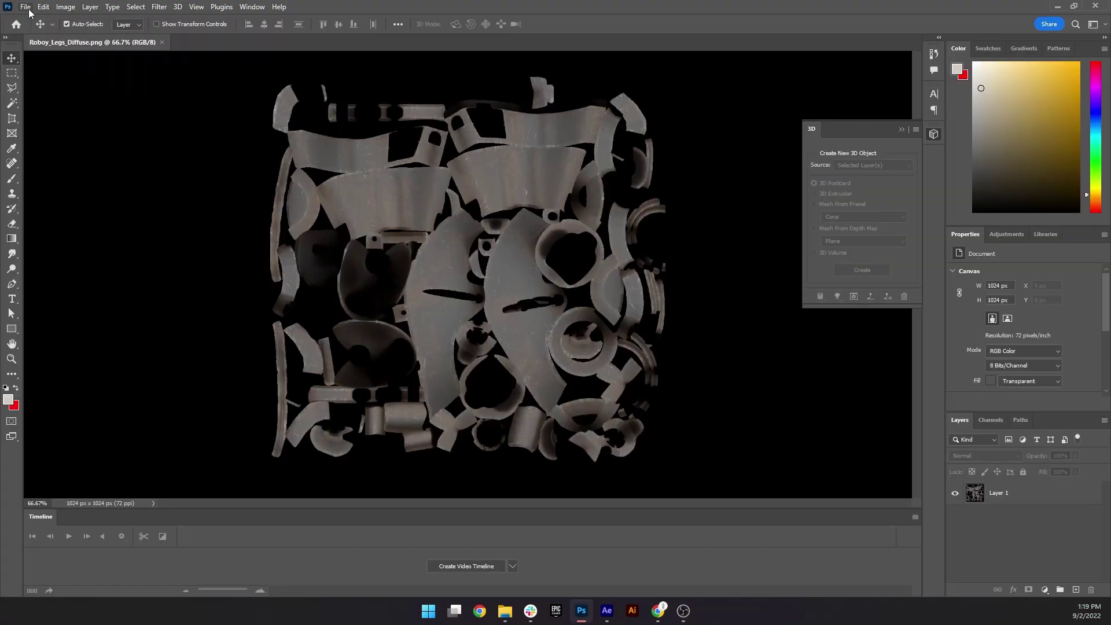
left_click(27, 8)
mouse_move(113, 182)
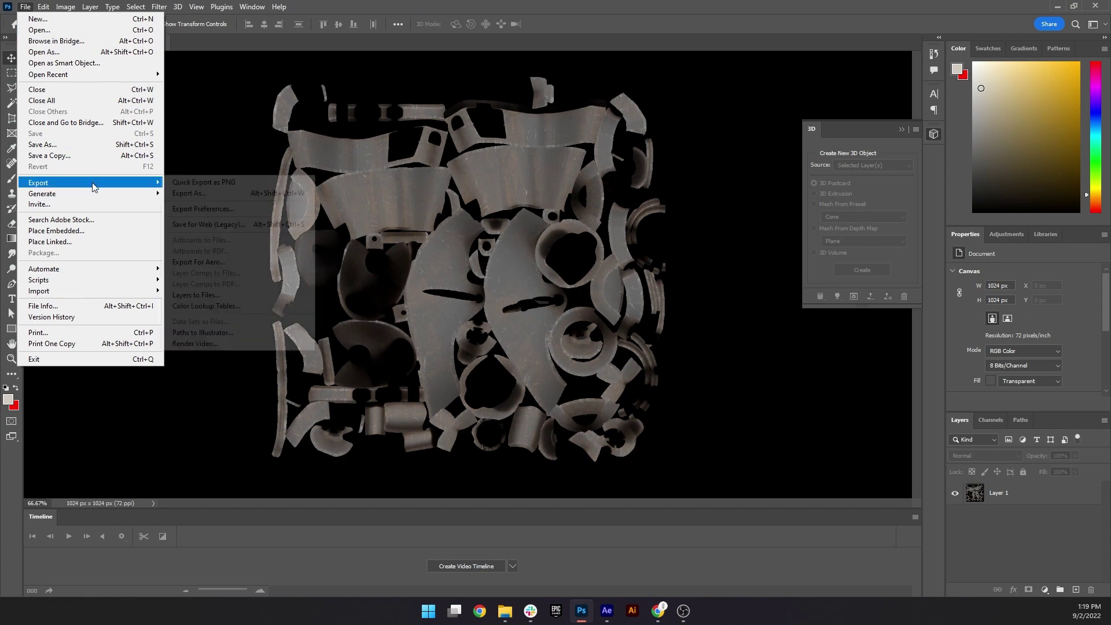
left_click(181, 194)
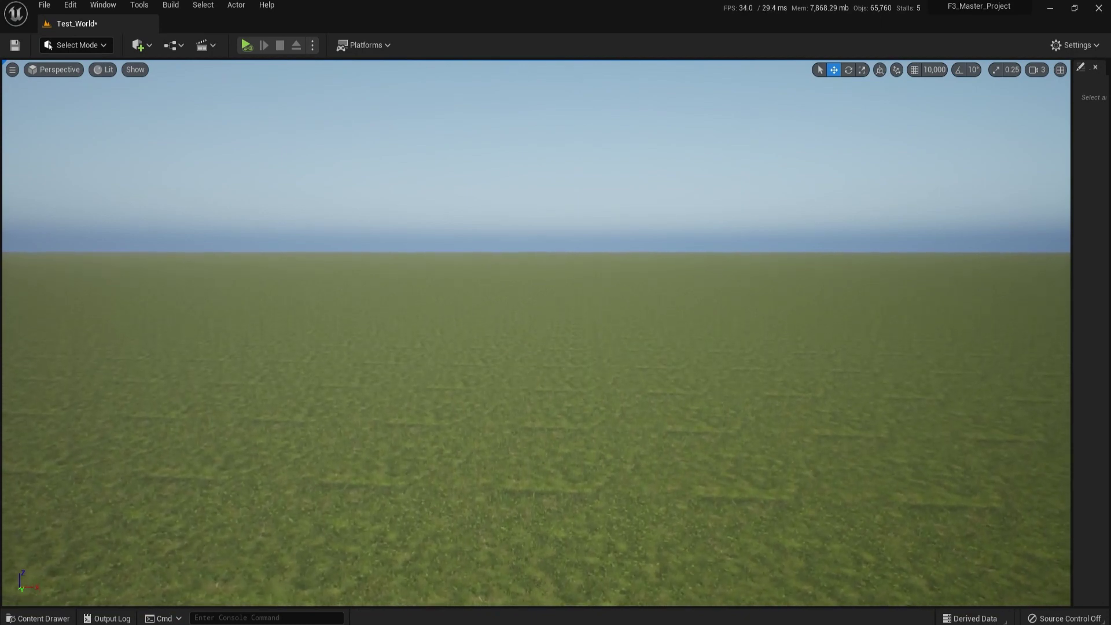
key("Up")
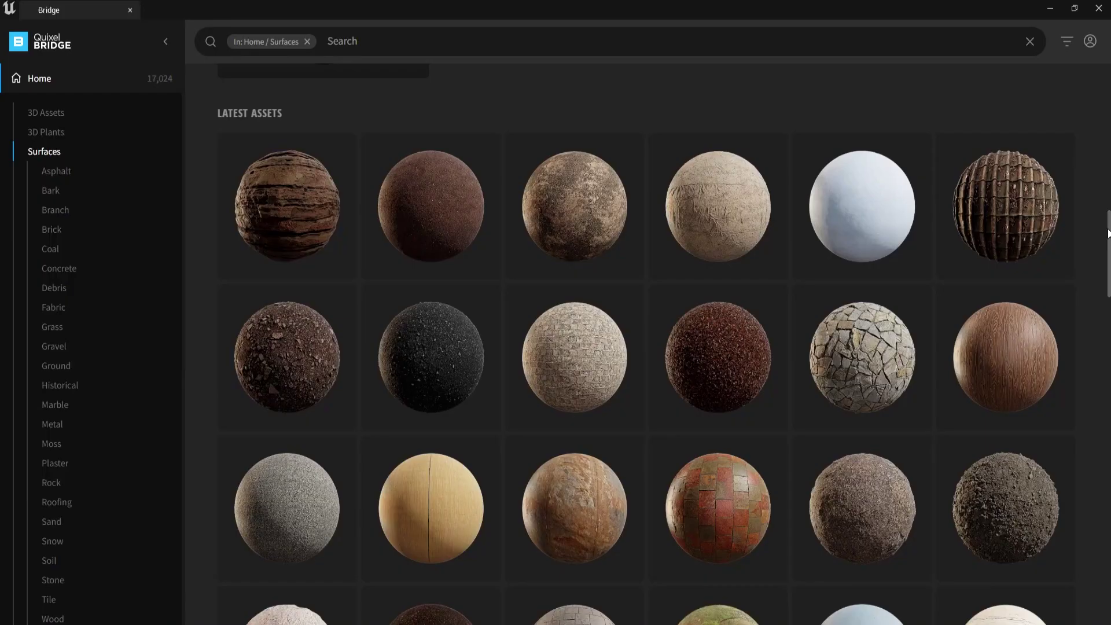
- Scroll down the Surfaces Latest Assets list and swing the view down the brick walkway
left_click_drag(1109, 232, 1106, 482)
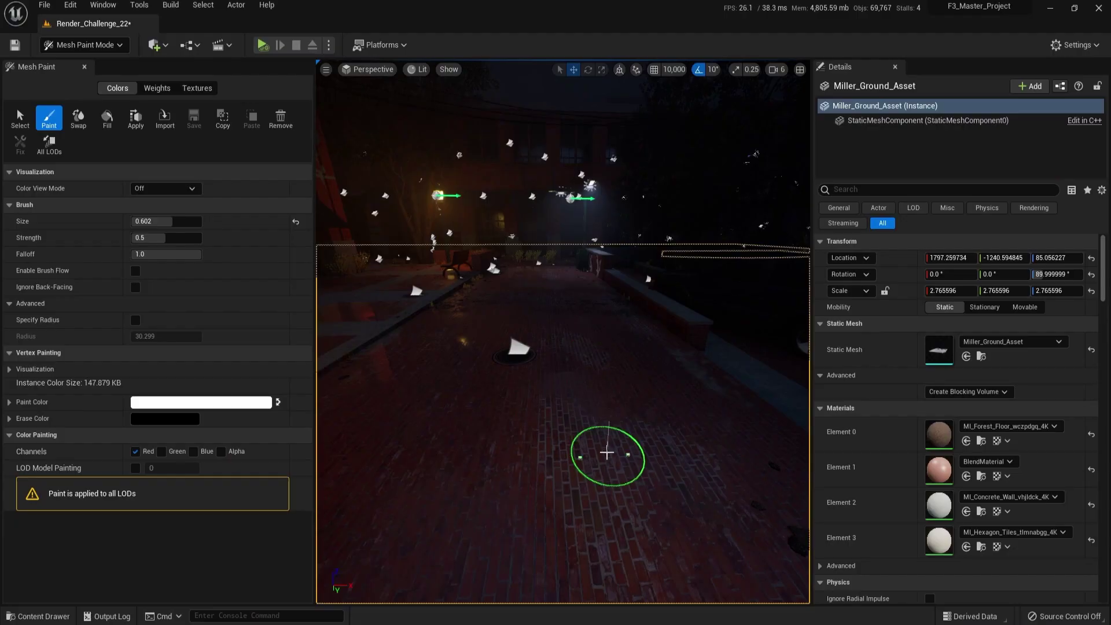
mouse_move(607, 453)
right_mouse_down()
mouse_move(641, 434)
mouse_move(509, 478)
right_mouse_up()
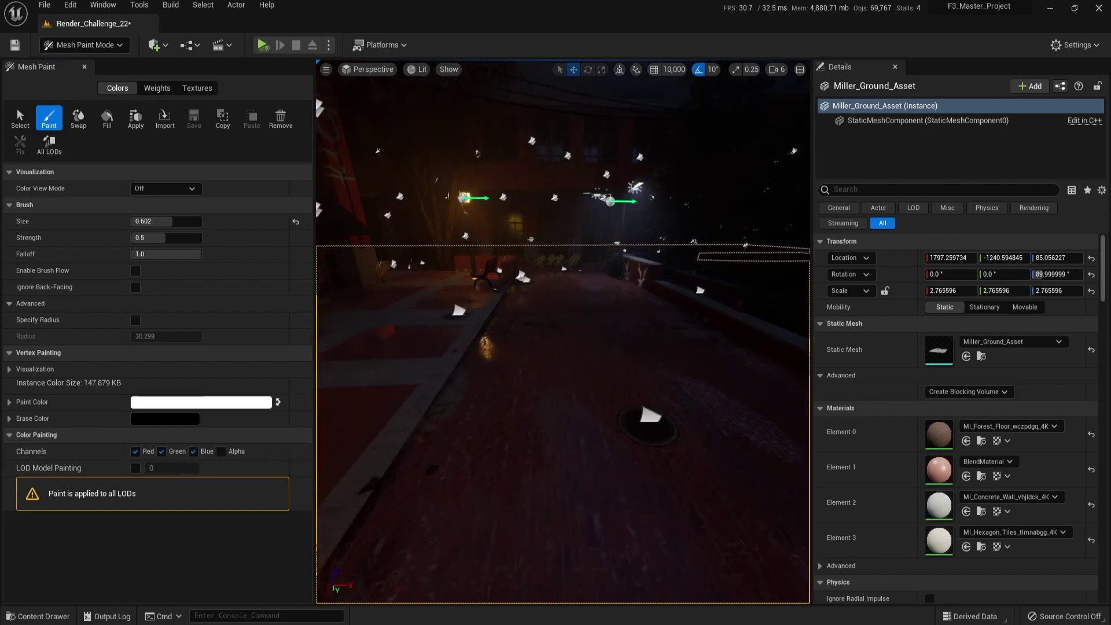
- Paint the test plane green from its bottom corner upward, leaving a cyan area at the top
mouse_move(415, 436)
right_mouse_down()
mouse_move(578, 372)
mouse_move(486, 478)
right_mouse_up()
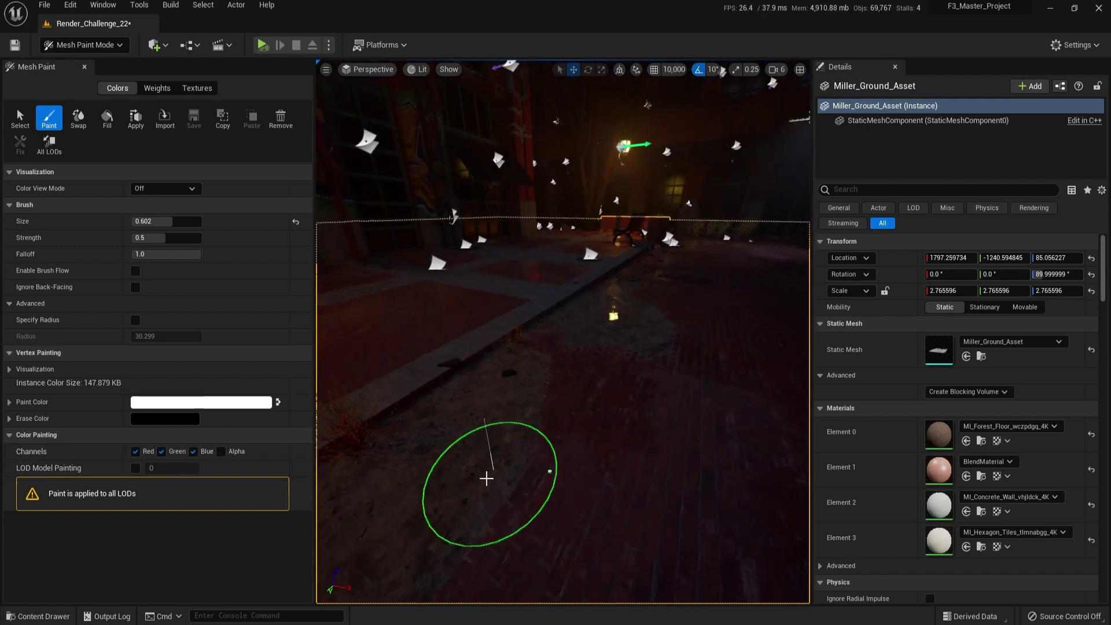
mouse_move(637, 334)
right_mouse_down()
mouse_move(555, 413)
mouse_move(600, 521)
mouse_move(707, 464)
mouse_move(348, 439)
right_mouse_up()
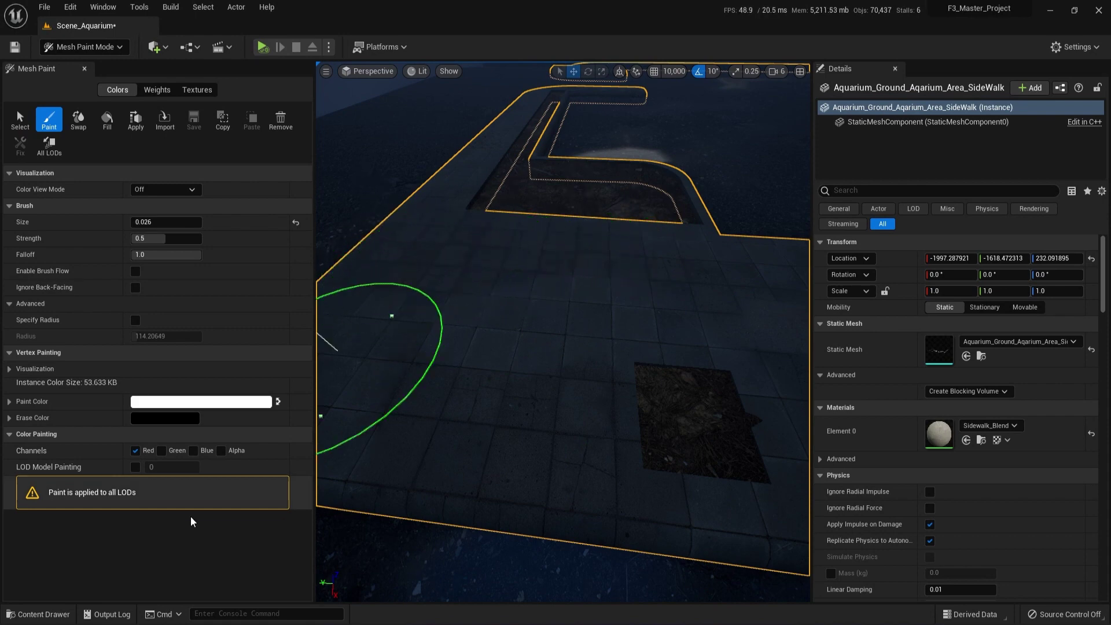
left_click(162, 451)
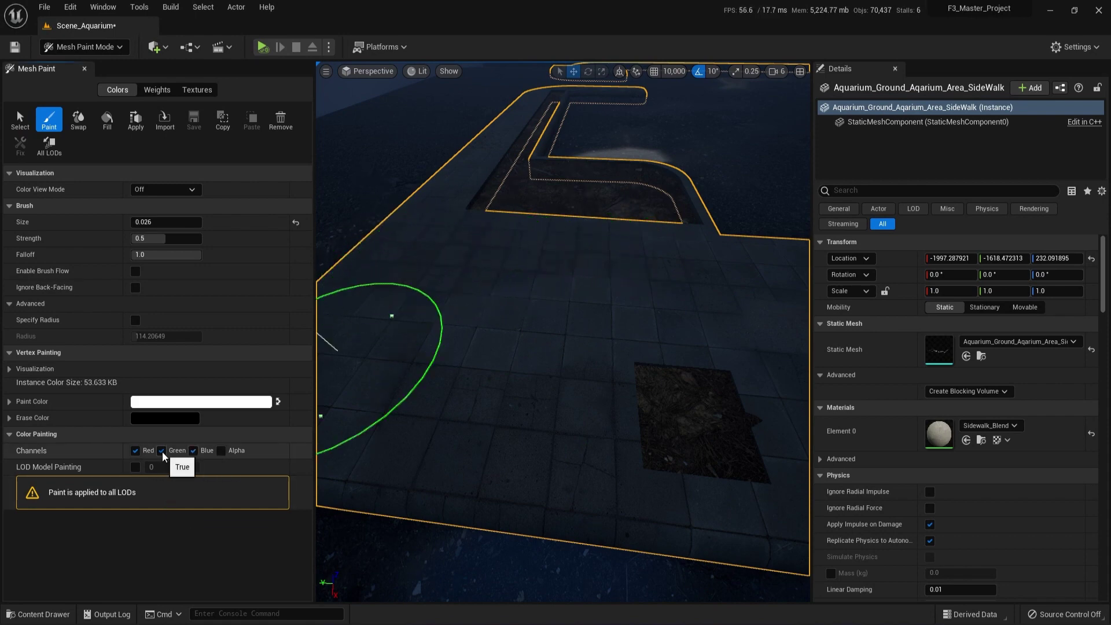
left_click(162, 452)
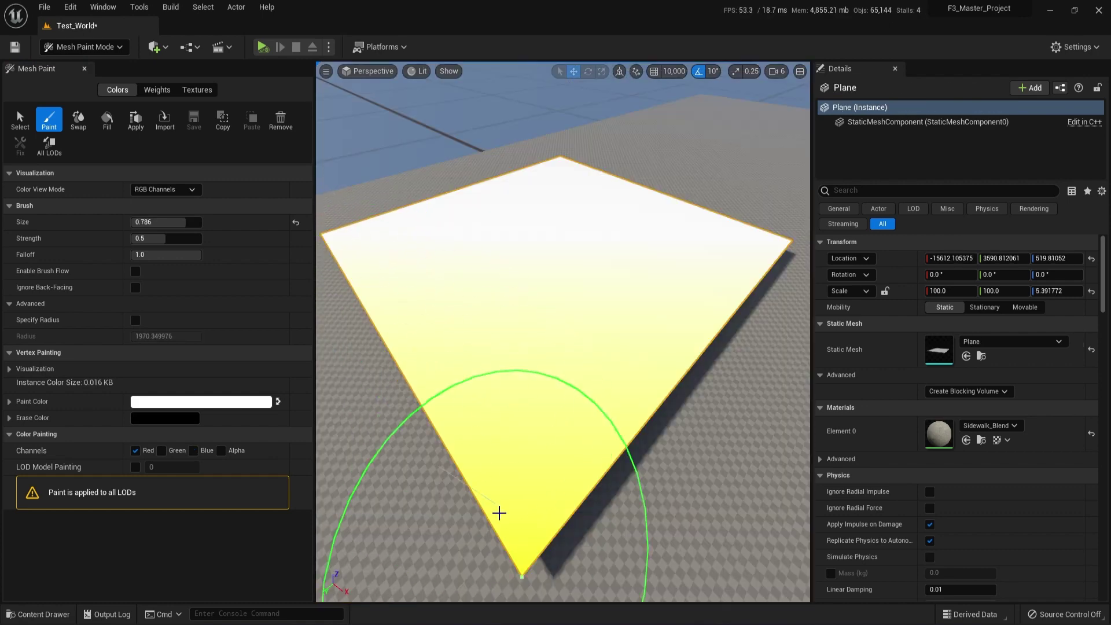
left_click_drag(525, 523, 568, 372)
mouse_move(551, 141)
right_mouse_down()
mouse_move(556, 184)
mouse_move(533, 199)
mouse_move(484, 198)
mouse_move(488, 94)
mouse_move(666, 211)
right_mouse_up()
mouse_move(666, 211)
left_mouse_down()
mouse_move(732, 193)
mouse_move(459, 275)
left_mouse_up()
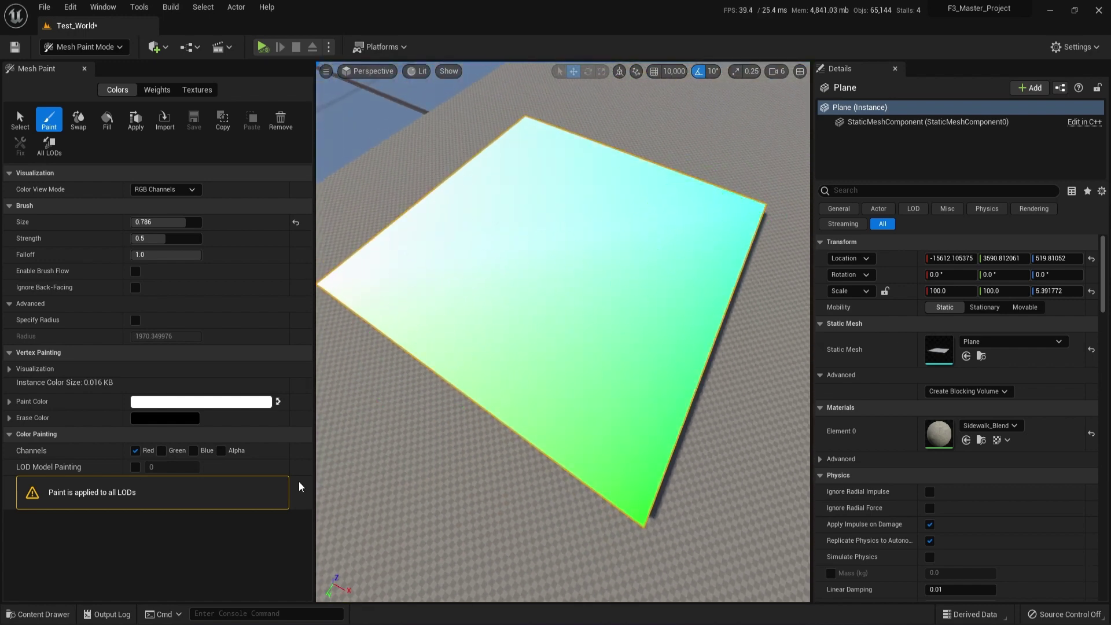
- Enable Blue and Green channels, repaint the white and cyan areas green, and darken the lower-right corner
left_click(211, 453)
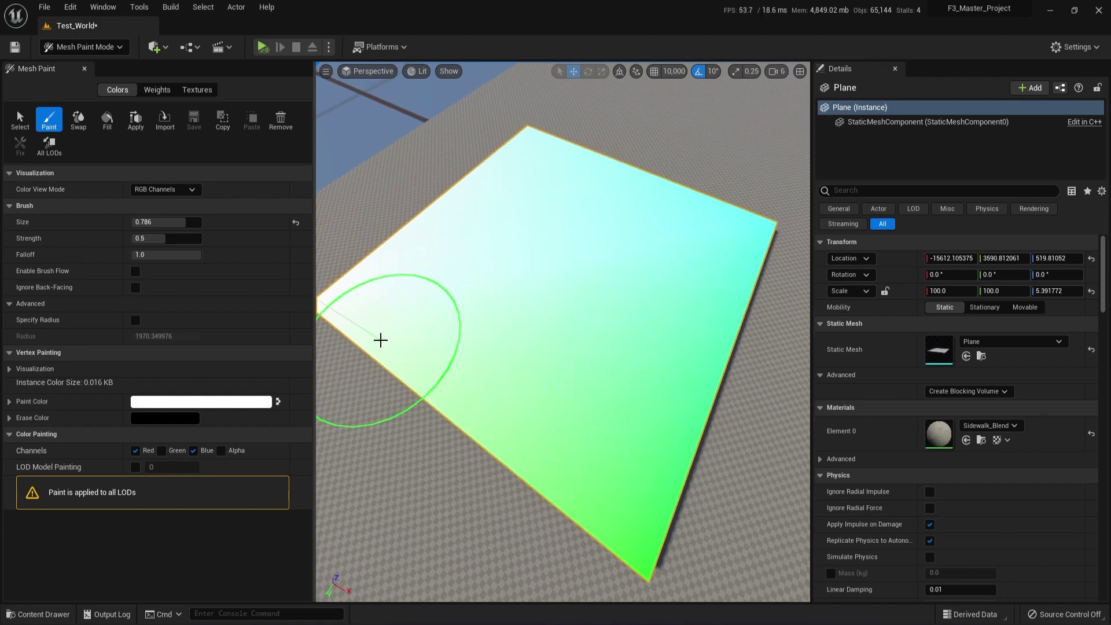
left_click_drag(360, 280, 450, 291, "shift")
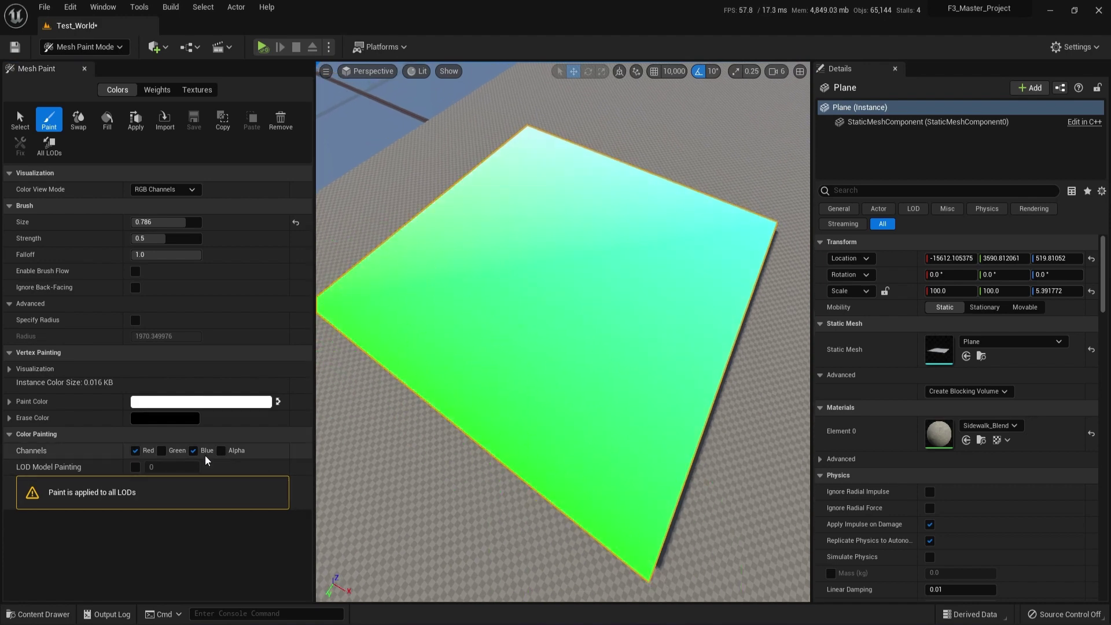
left_click(161, 450)
mouse_move(532, 465)
left_mouse_down("shift")
mouse_move(622, 503)
mouse_move(640, 373)
mouse_move(704, 208)
mouse_move(689, 230)
left_mouse_up("shift")
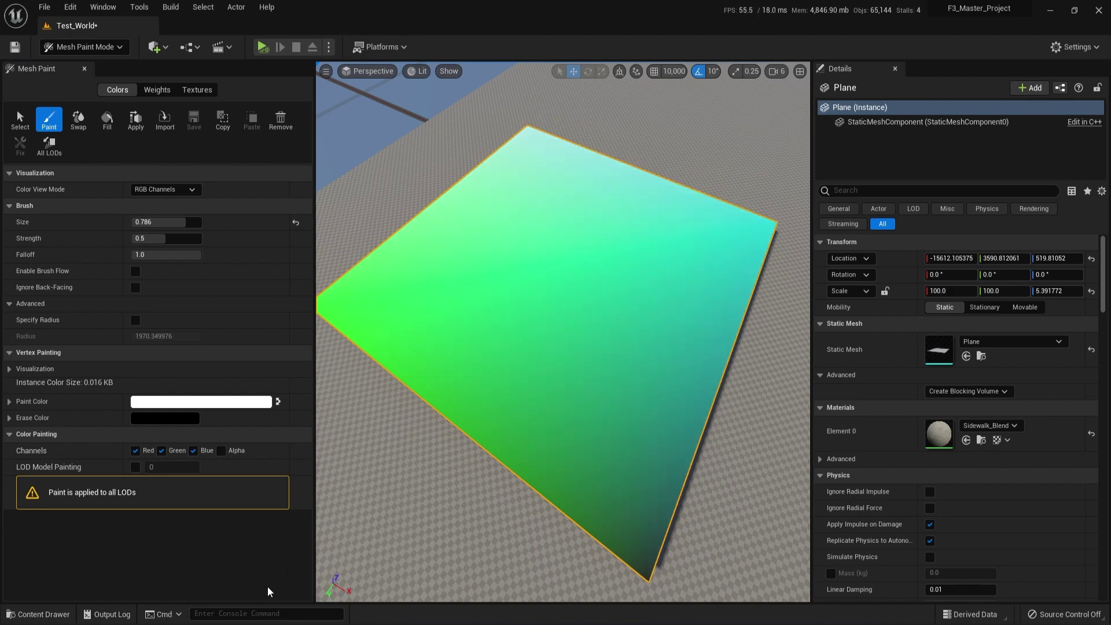
left_click(174, 189)
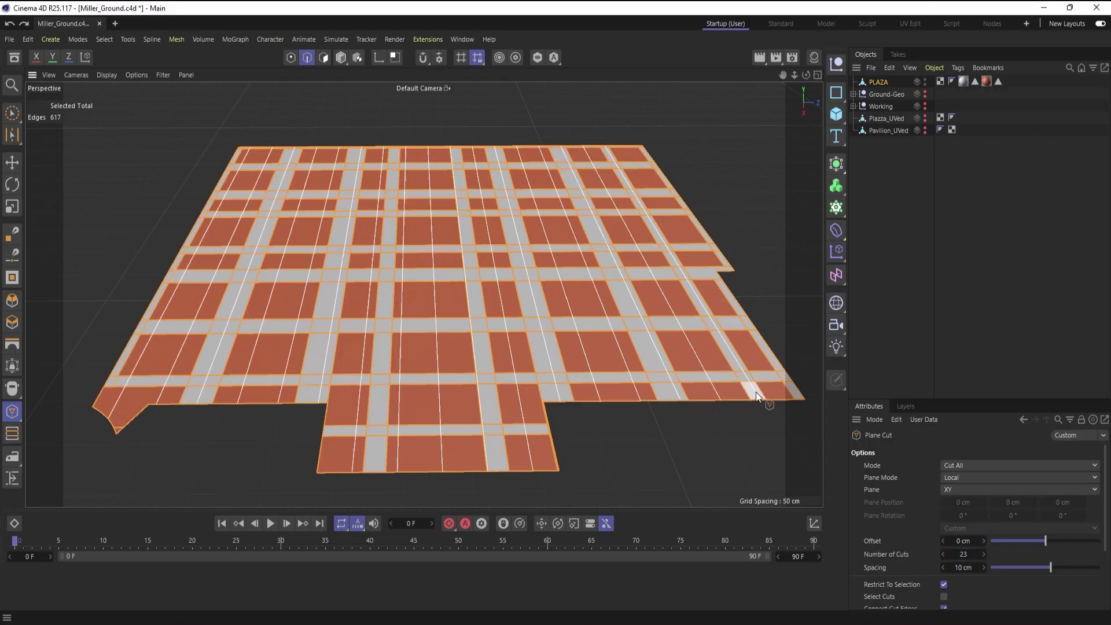
- Commit two sets of plane cuts across the plaza mesh, then switch the cutting plane to YZ
middle_click_drag(756, 391, 709, 387, "alt")
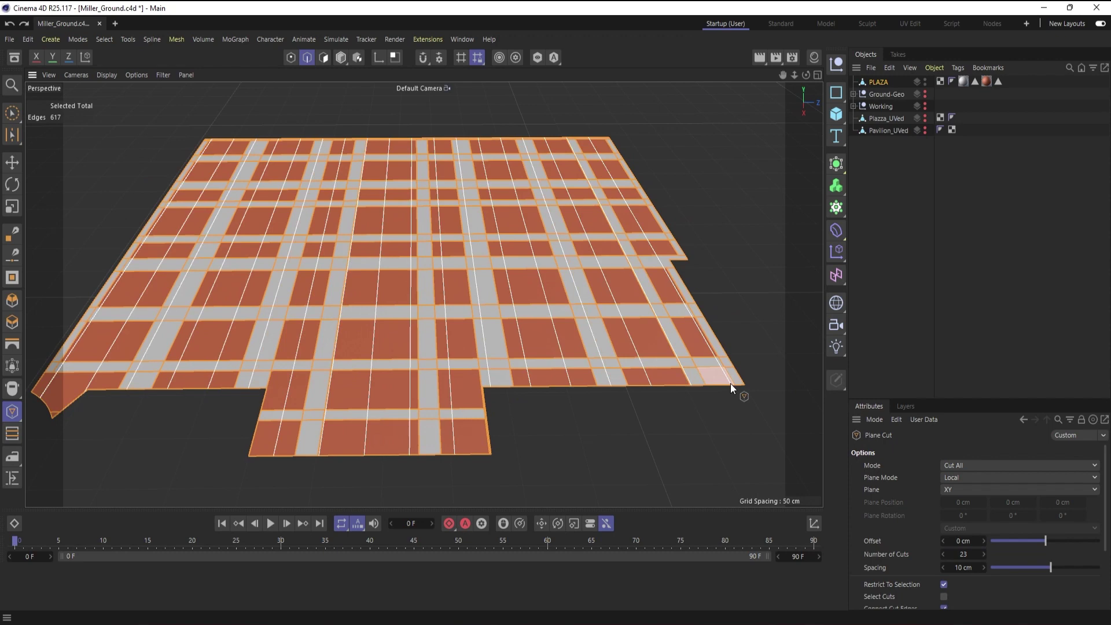
key("Escape")
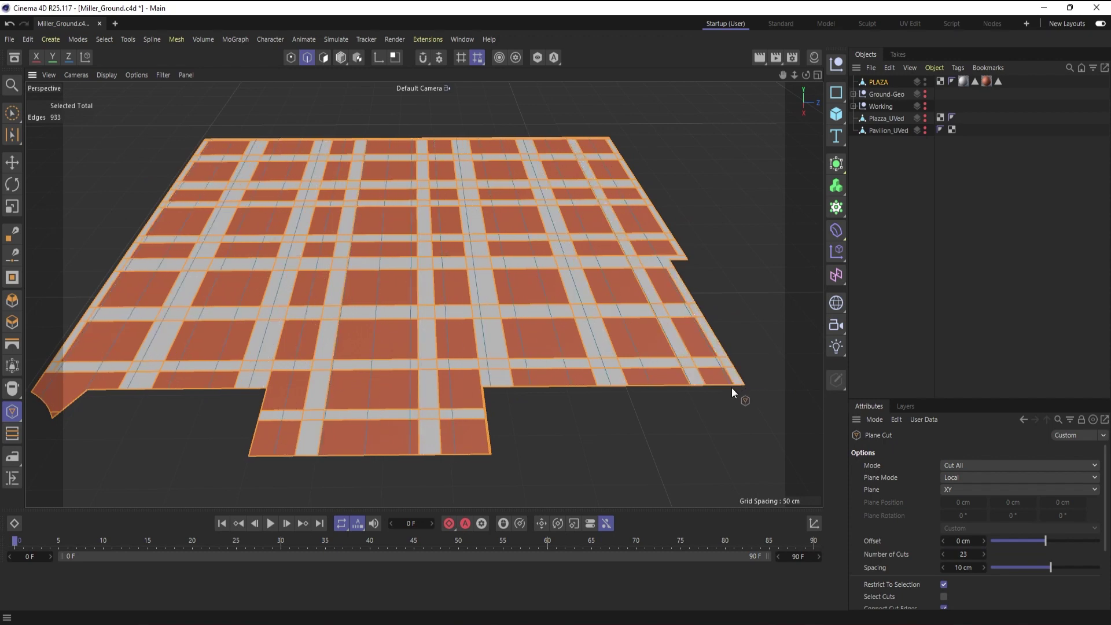
mouse_move(731, 387)
left_mouse_down()
mouse_move(675, 384)
mouse_move(716, 382)
mouse_move(672, 373)
mouse_move(730, 386)
left_mouse_up()
key("Escape")
left_click(977, 490)
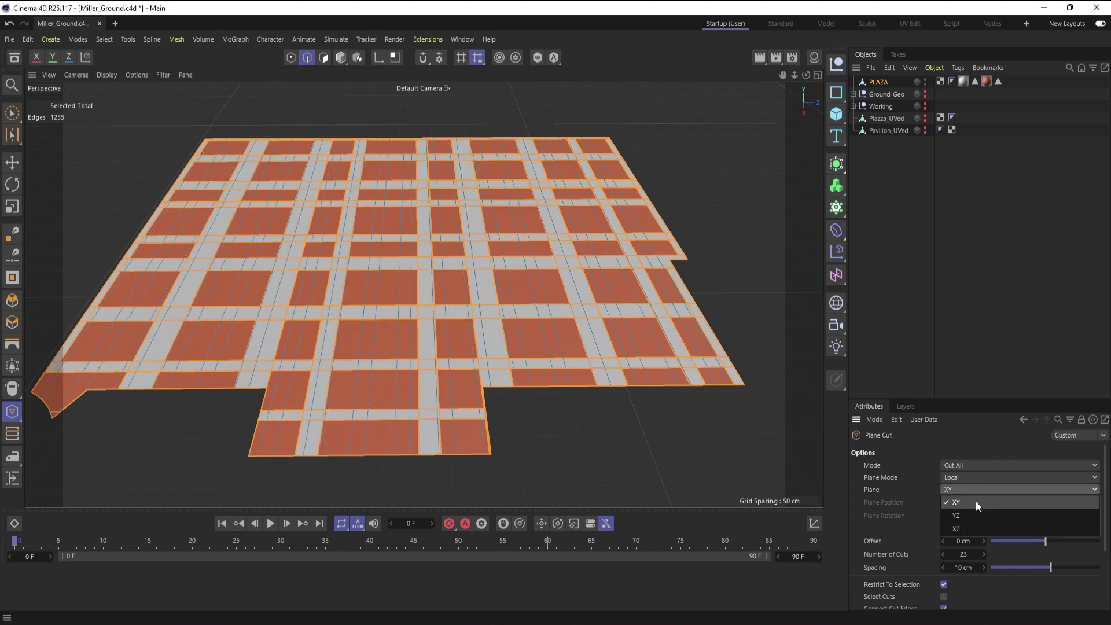
left_click(974, 514)
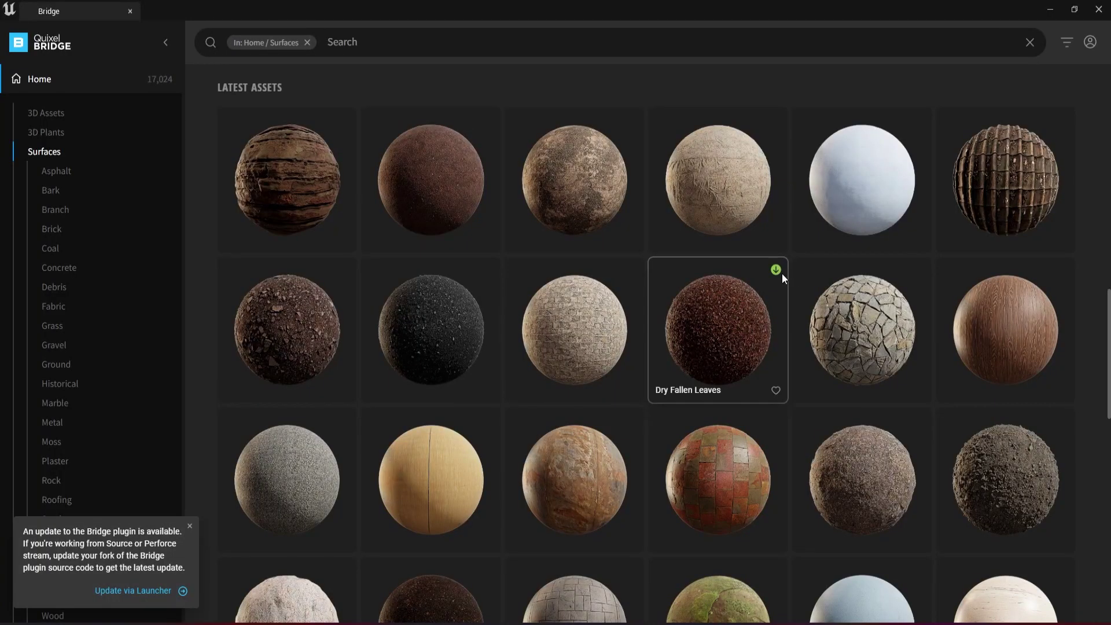
scroll(713, 278, "down", 5)
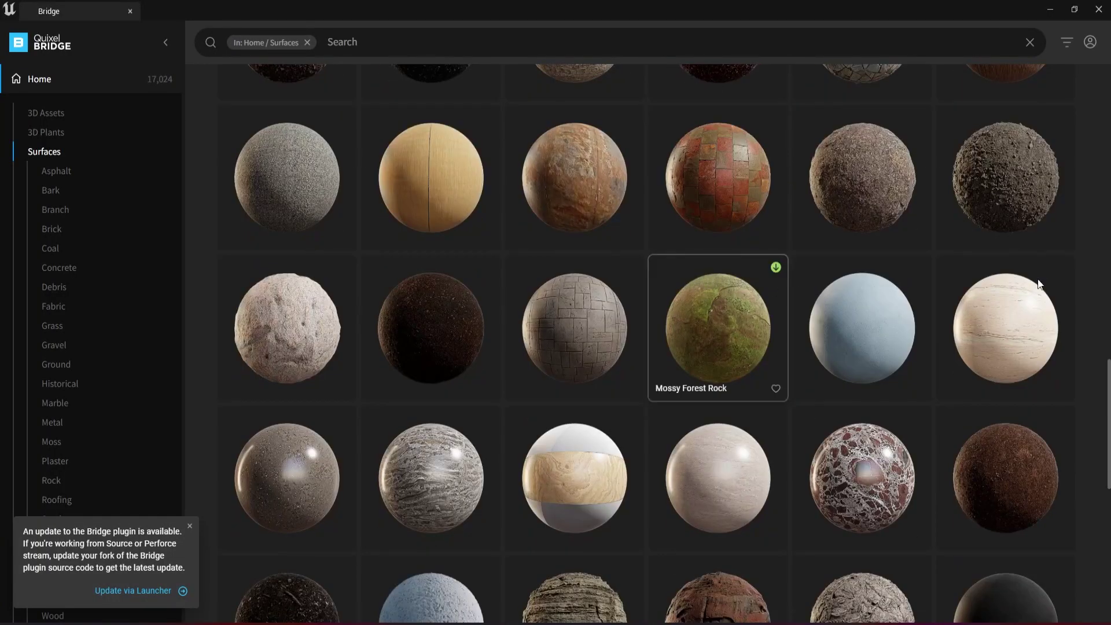
scroll(1107, 375, "down", 5)
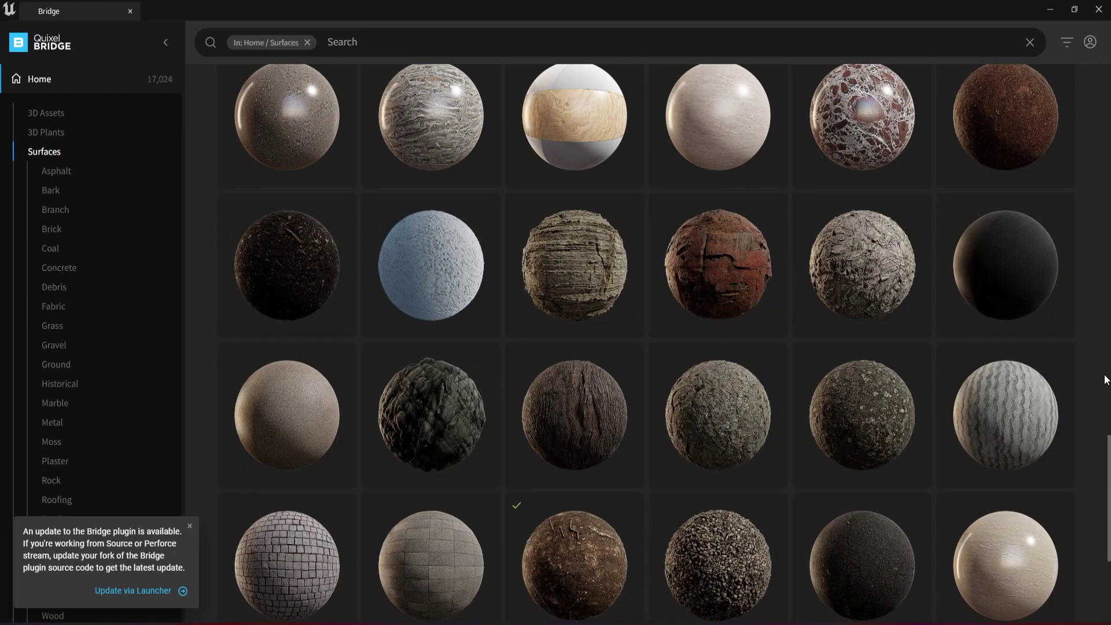
scroll(1107, 382, "down", 2)
scroll(1107, 375, "up", 2)
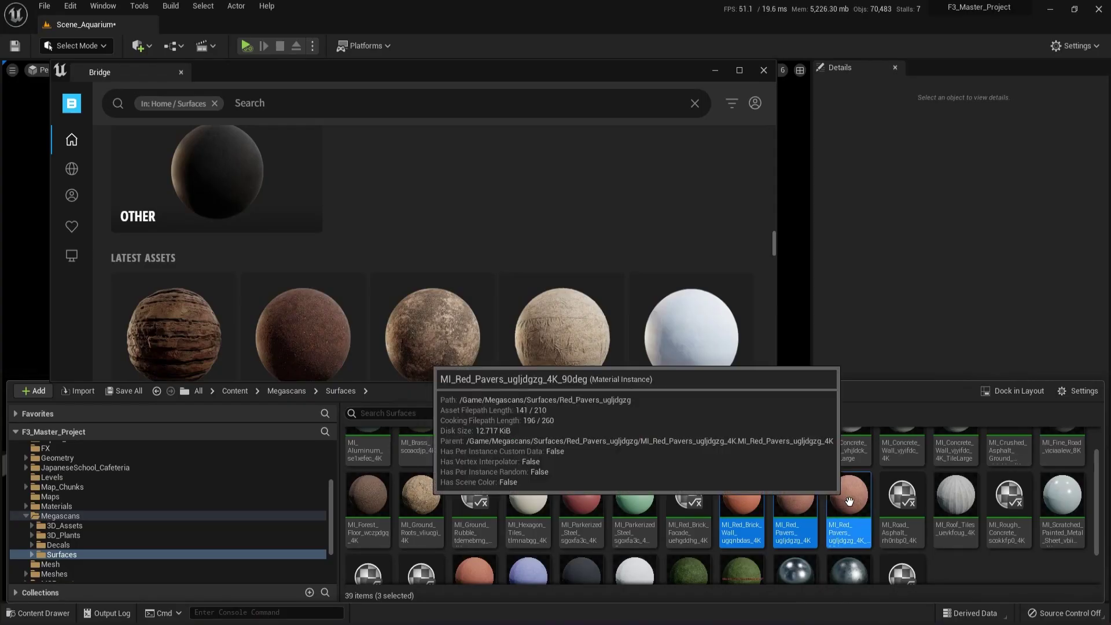
- Create a Megascans material blend from the Stained Tarp surface in Bridge
left_click(630, 203)
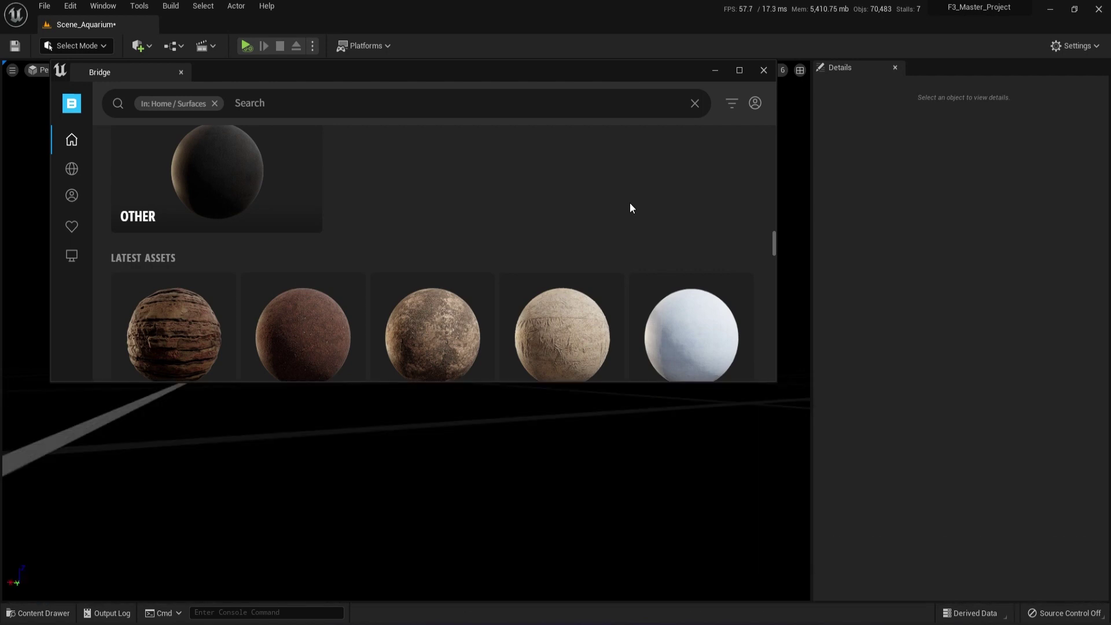
left_click(564, 320)
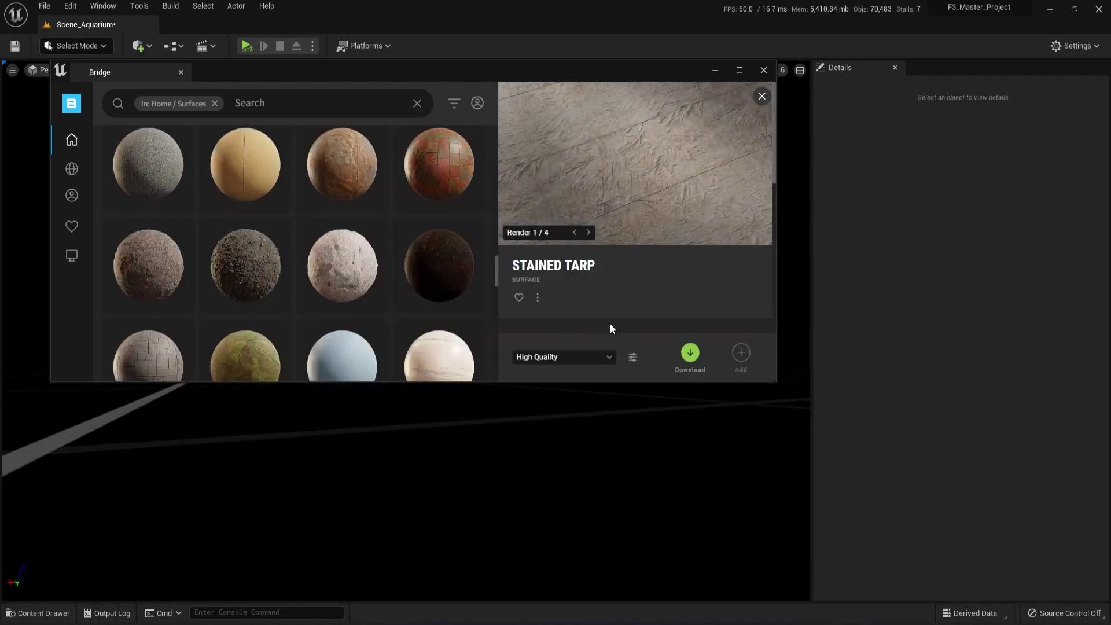
left_click(632, 359)
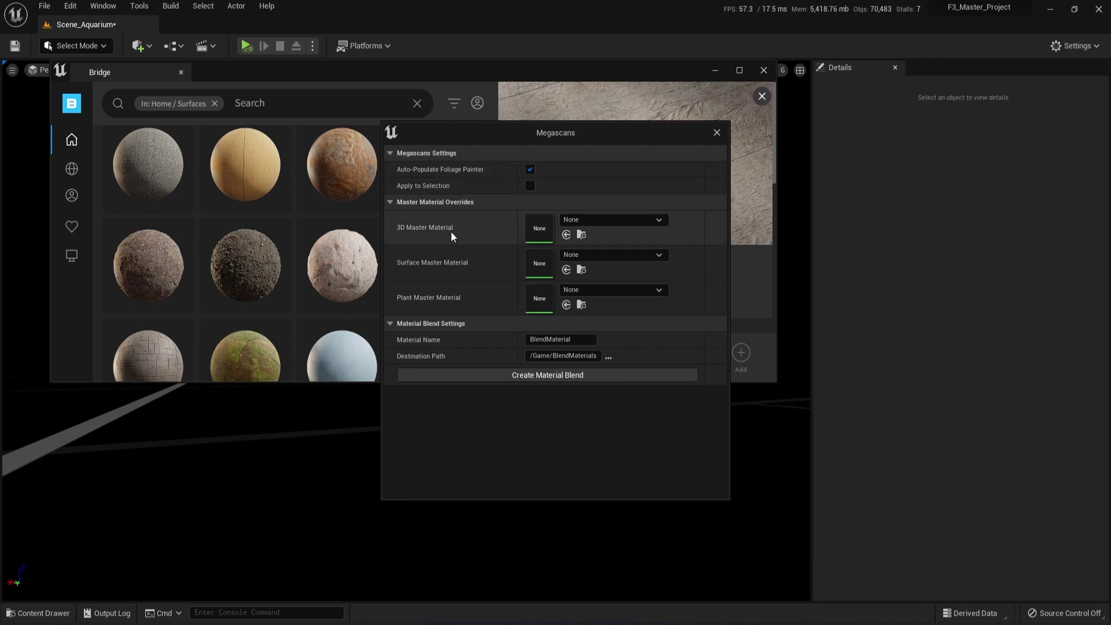
left_click(550, 379)
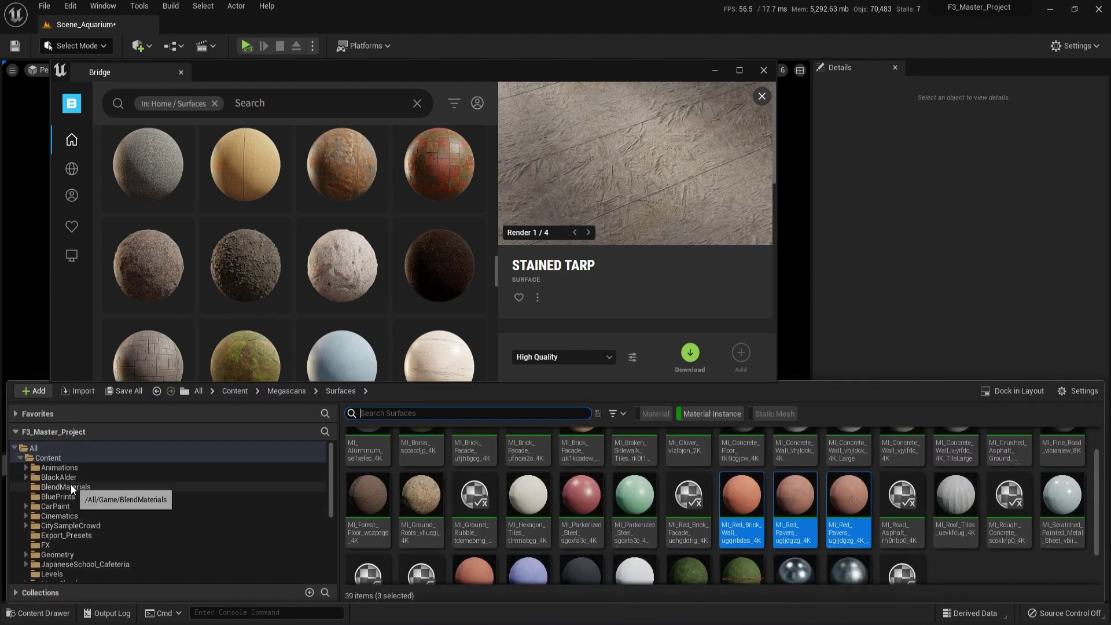
- Paint the RedBrick_Blend material onto the ground with Blue and Green channels excluded and brush size 0.786
left_click(69, 487)
left_click(517, 454)
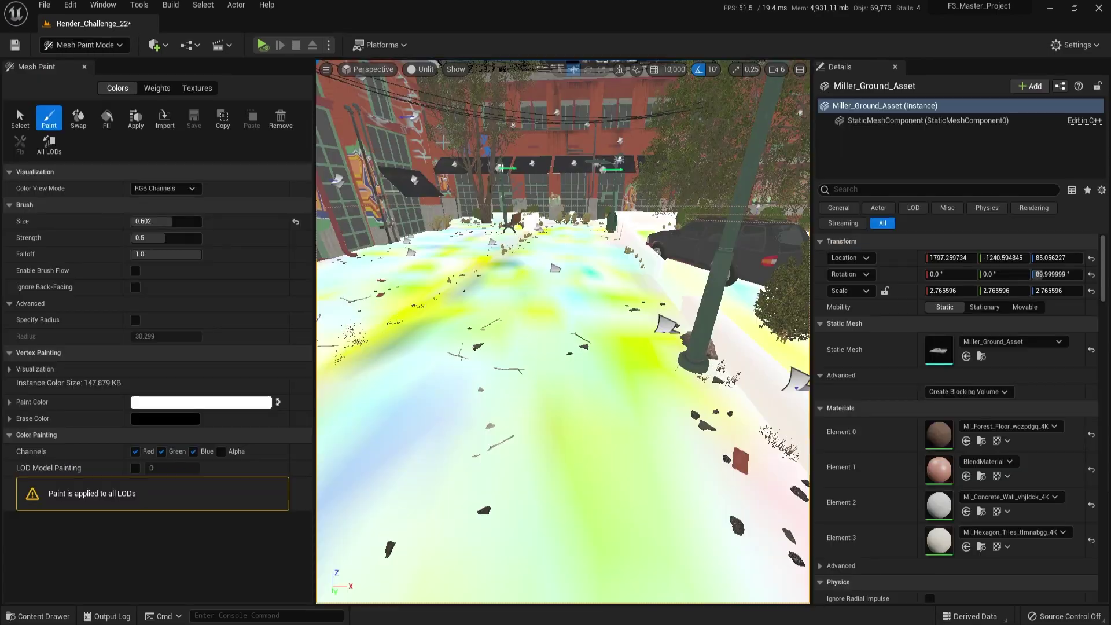
mouse_move(560, 397)
left_mouse_down()
mouse_move(575, 447)
mouse_move(600, 446)
left_mouse_up()
left_click(193, 451)
left_click(162, 451)
right_click_drag(550, 488, 324, 347)
left_click_drag(172, 221, 185, 221)
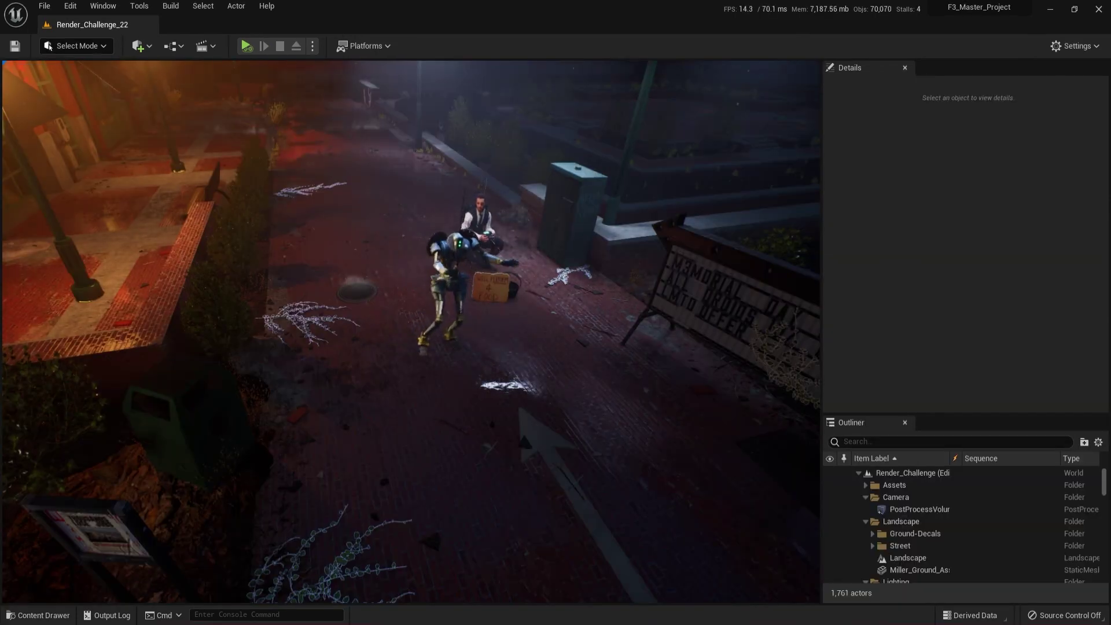
- Turn off Game View with G so editor icons and the viewport toolbar reappear
key("g")
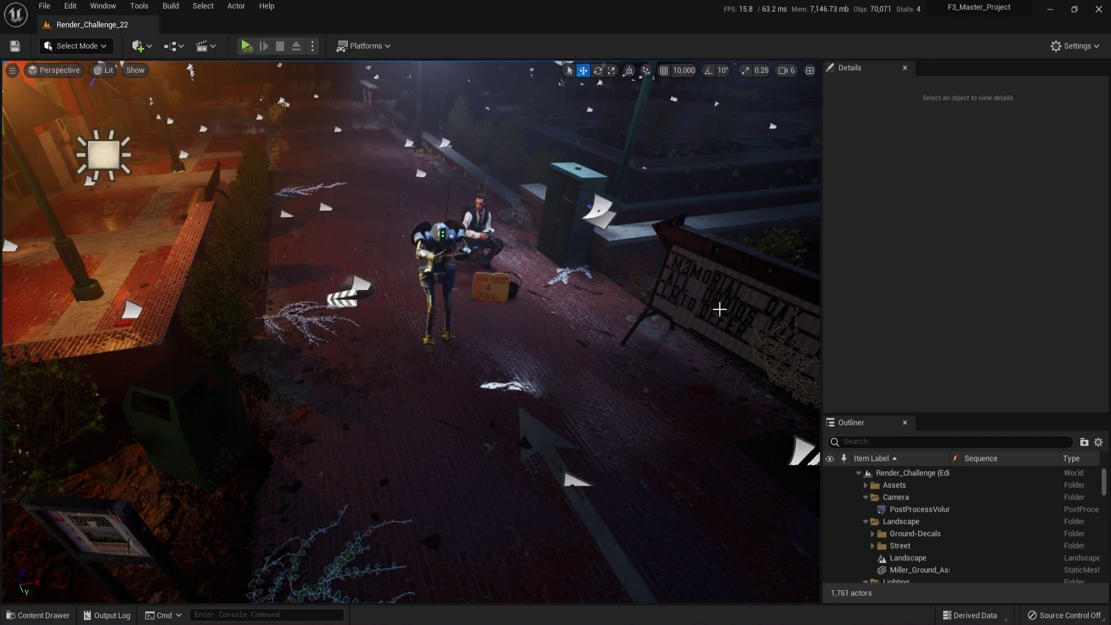